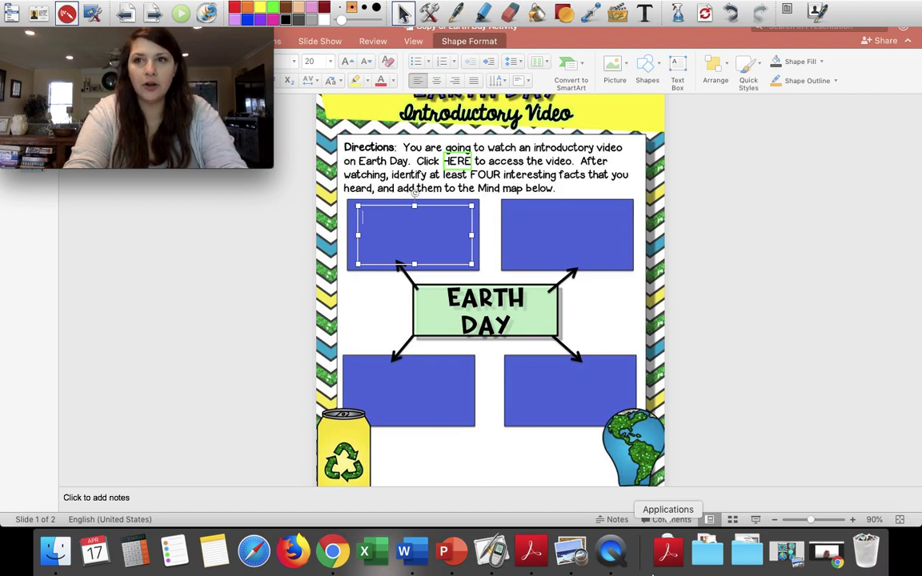
Glance at the Earth craft collage in Preview, then return to the Earth Day video in Chrome
left_click(788, 557)
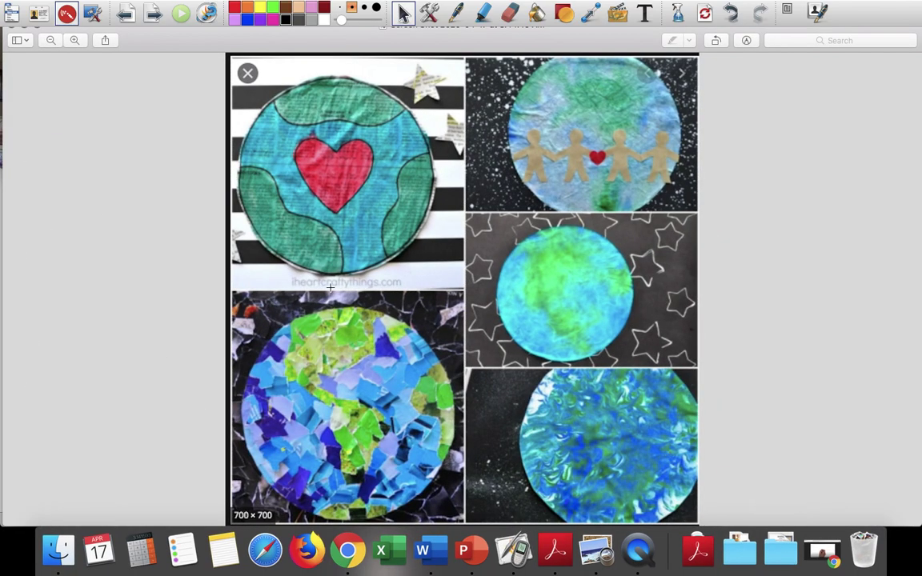
left_click(26, 29)
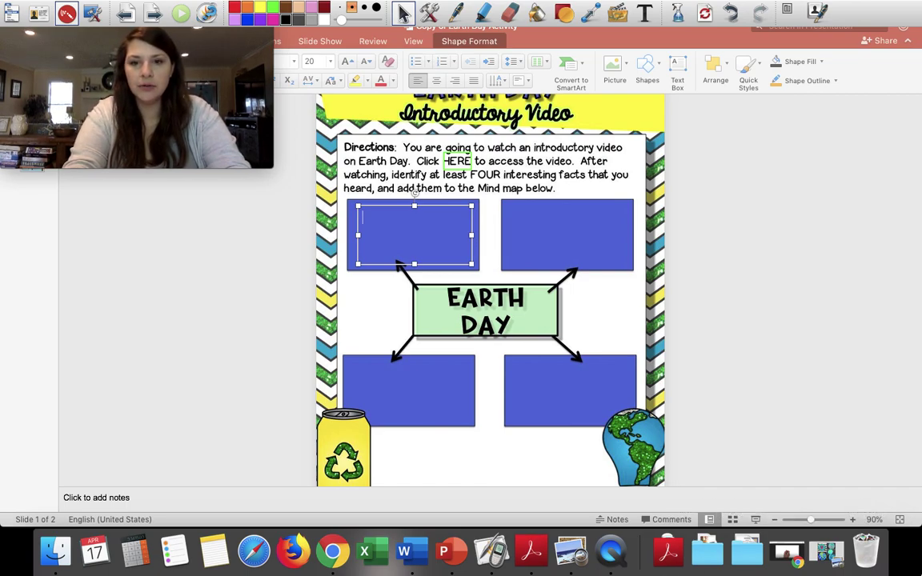
left_click(785, 565)
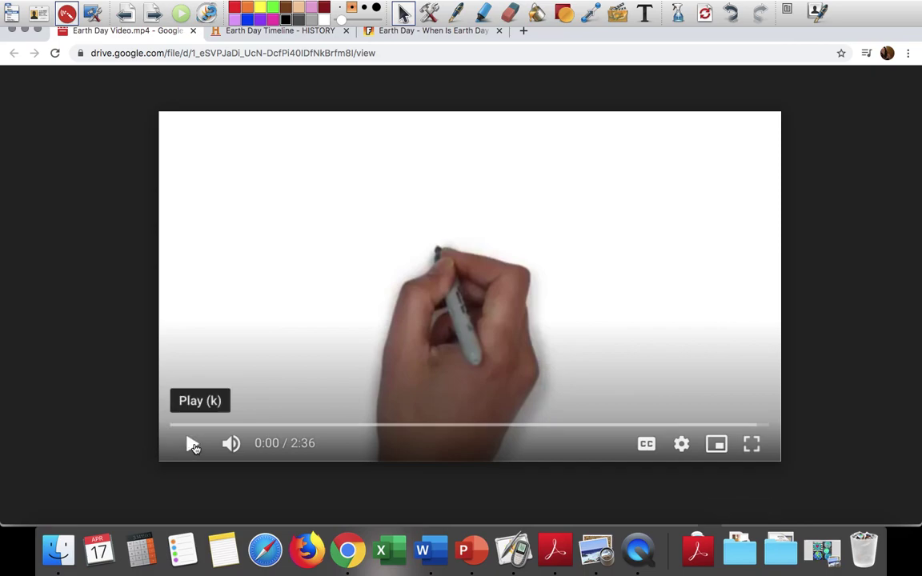
Play the Earth Day video, pause at 0:44 on the First Earth Day frame, and pick the pen
left_click(193, 446)
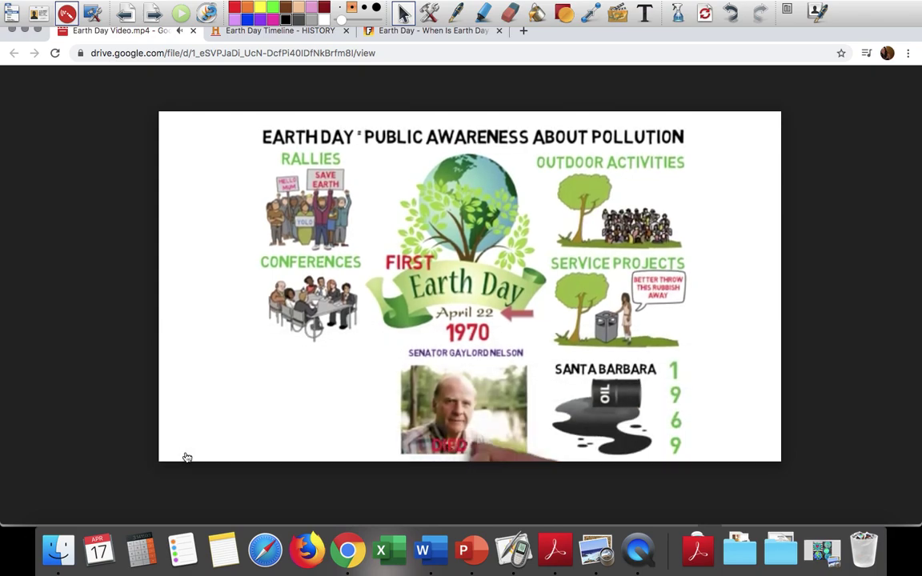
left_click(192, 442)
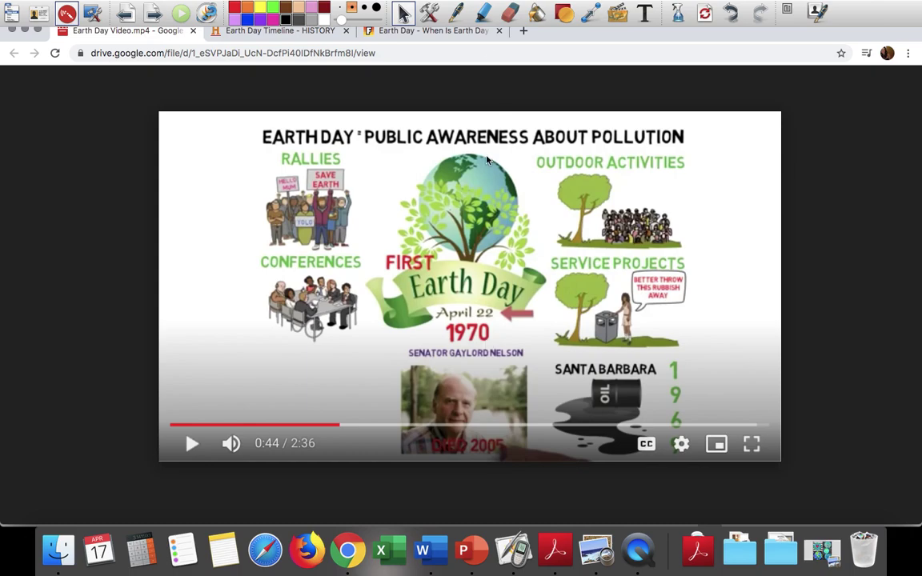
left_click(458, 16)
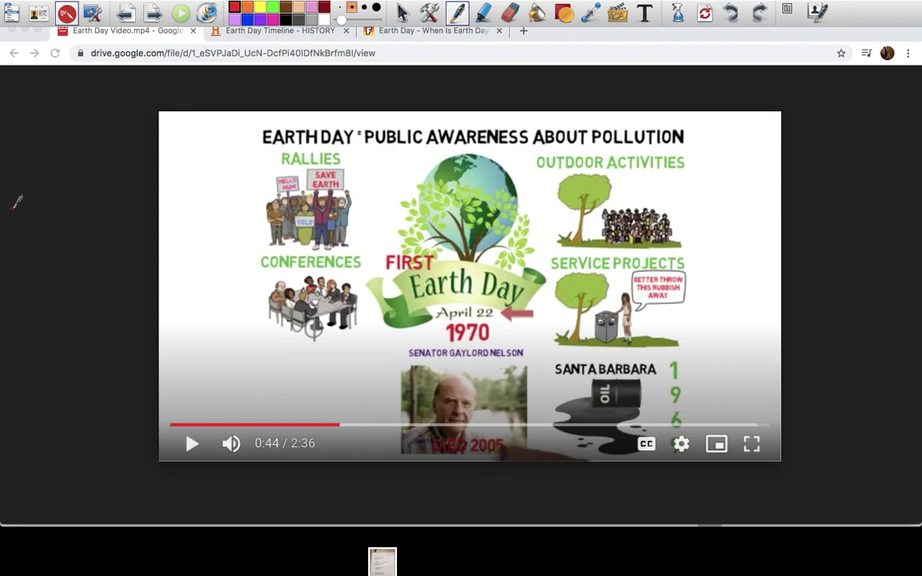
Handwrite 2020 − 1970 in red, underline it, and write 0 as the ones digit
mouse_move(16, 209)
left_mouse_down()
mouse_move(30, 202)
mouse_move(21, 247)
mouse_move(43, 249)
left_mouse_up()
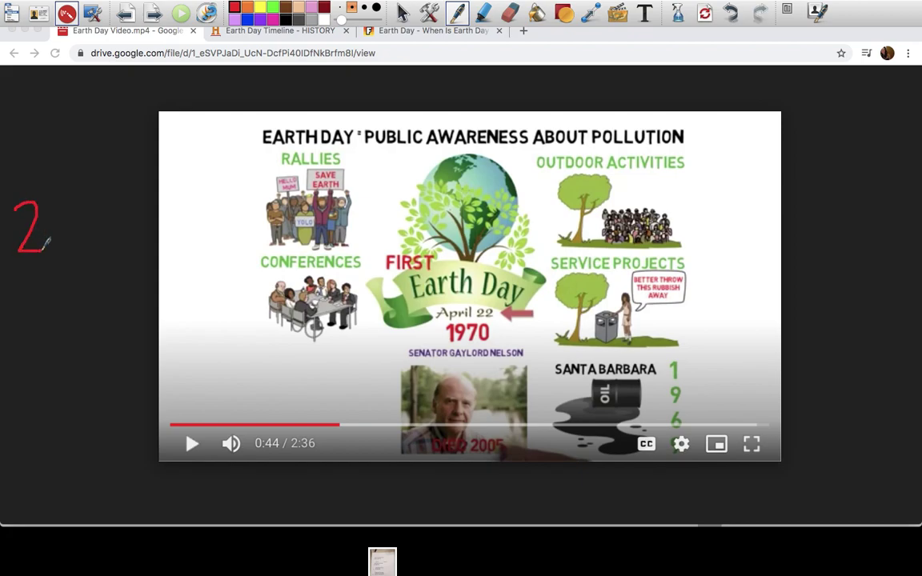
mouse_move(57, 201)
left_mouse_down()
mouse_move(48, 226)
mouse_move(62, 206)
mouse_move(67, 250)
mouse_move(96, 248)
left_mouse_up()
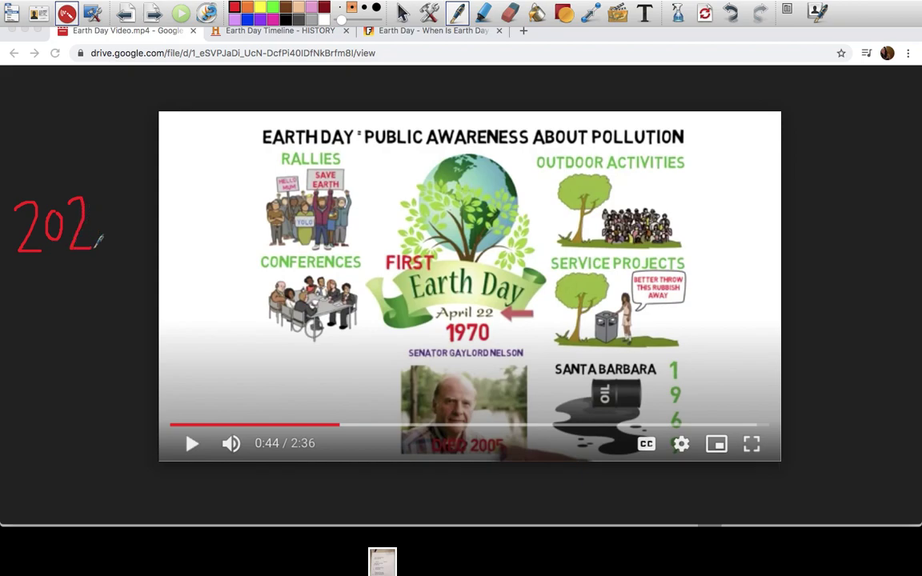
mouse_move(113, 210)
left_mouse_down()
mouse_move(105, 213)
mouse_move(117, 228)
mouse_move(114, 210)
left_mouse_up()
left_click_drag(1, 285, 10, 286)
left_click_drag(35, 269, 32, 306)
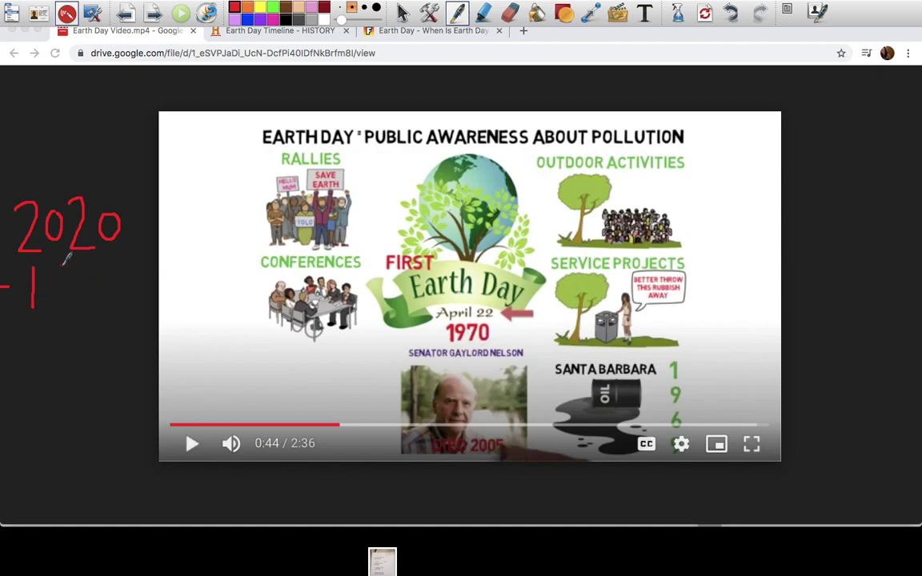
mouse_move(58, 267)
left_mouse_down()
mouse_move(58, 304)
mouse_move(91, 292)
mouse_move(125, 302)
mouse_move(135, 276)
mouse_move(127, 271)
left_mouse_up()
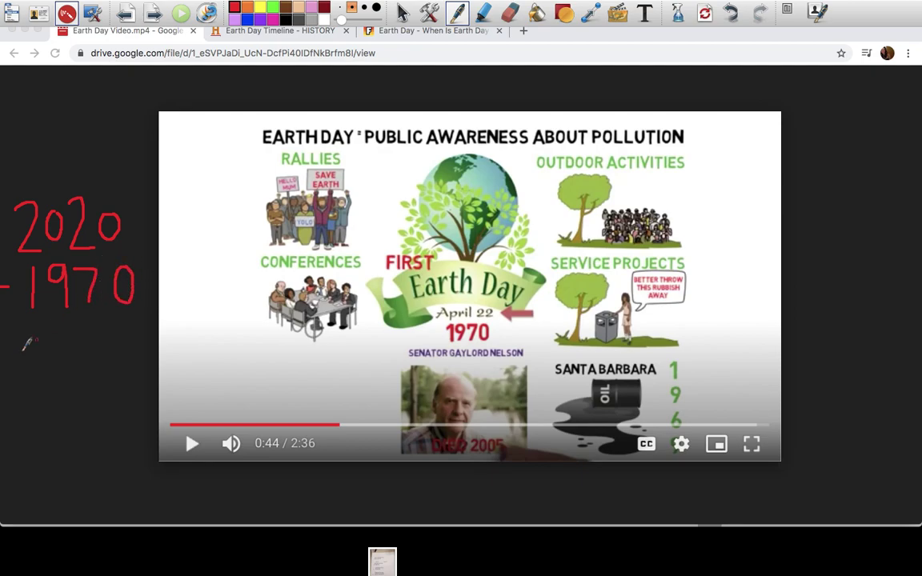
left_click_drag(8, 334, 136, 335)
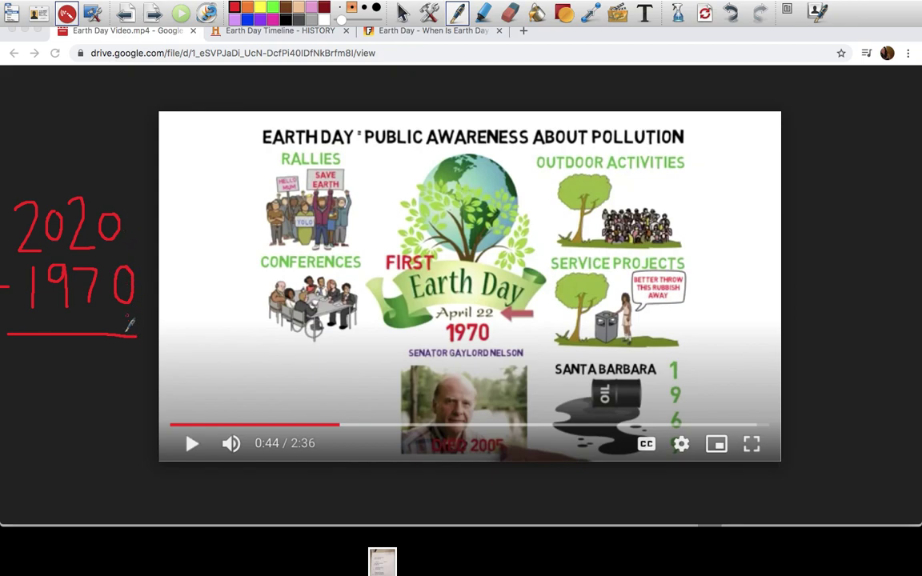
mouse_move(118, 353)
left_mouse_down()
mouse_move(117, 378)
mouse_move(118, 351)
left_mouse_up()
left_click_drag(96, 291, 95, 298)
key("super+z")
Regroup the digits to solve 2020 − 1970 as 50, then clear all red annotations
left_click_drag(21, 201, 44, 234)
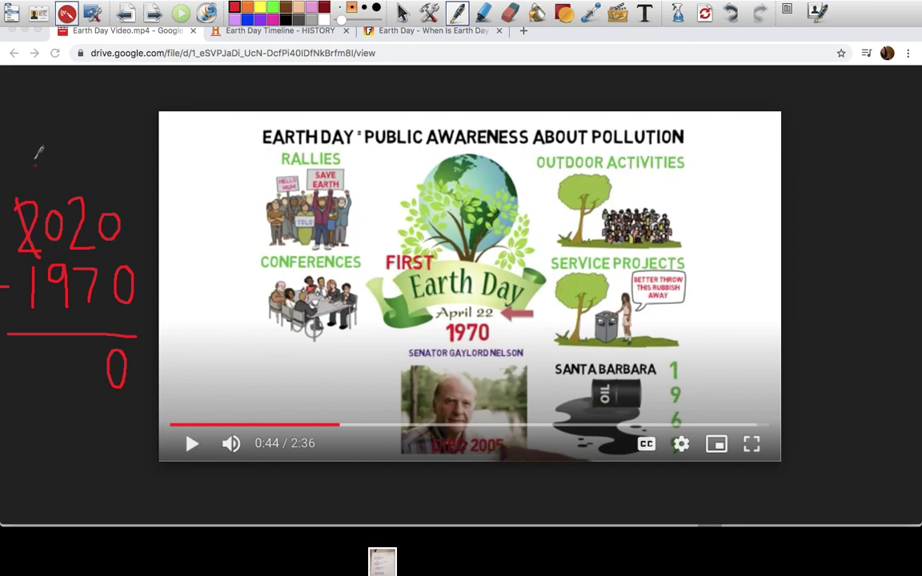
left_click_drag(20, 160, 21, 171)
mouse_move(50, 206)
left_mouse_down()
mouse_move(63, 215)
mouse_move(44, 189)
mouse_move(59, 170)
left_mouse_up()
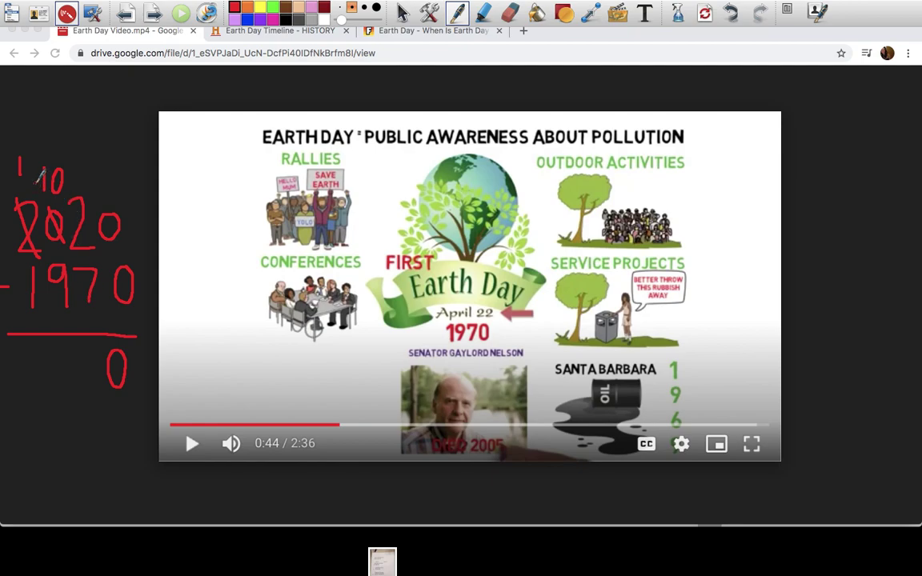
left_click_drag(44, 160, 62, 176)
left_click_drag(51, 136, 53, 153)
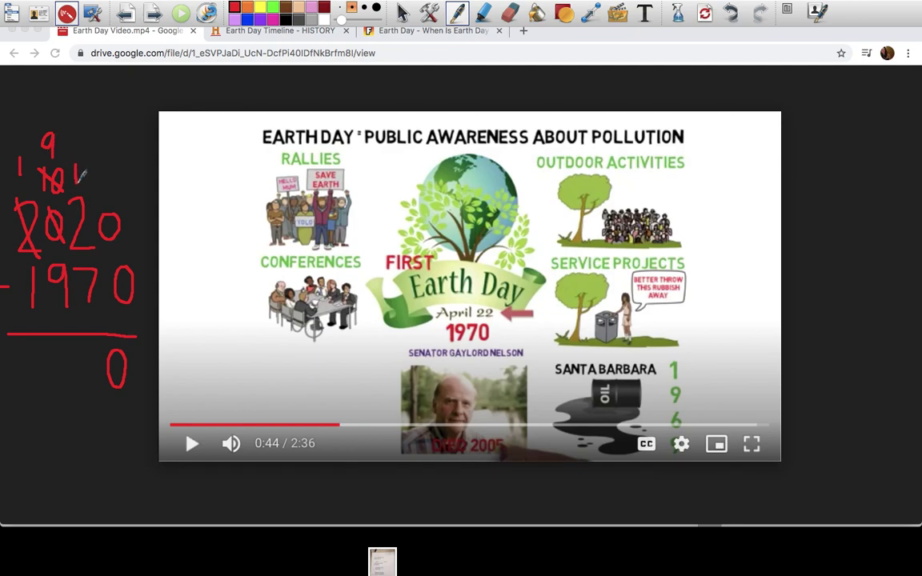
mouse_move(77, 170)
left_mouse_down()
mouse_move(76, 182)
mouse_move(90, 181)
left_mouse_up()
left_click_drag(74, 198, 93, 221)
mouse_move(80, 353)
left_mouse_down()
mouse_move(79, 362)
mouse_move(102, 373)
left_mouse_up()
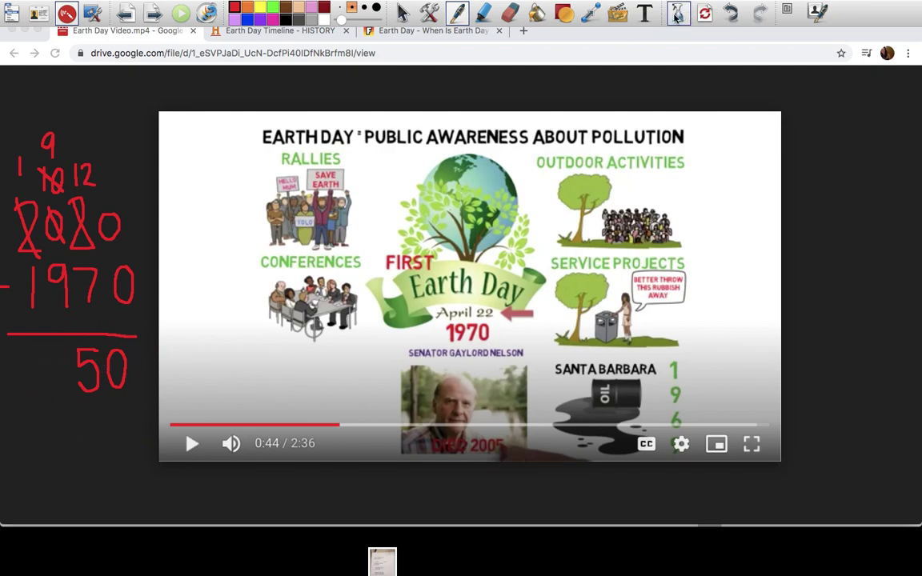
left_click(677, 13)
left_click(693, 23)
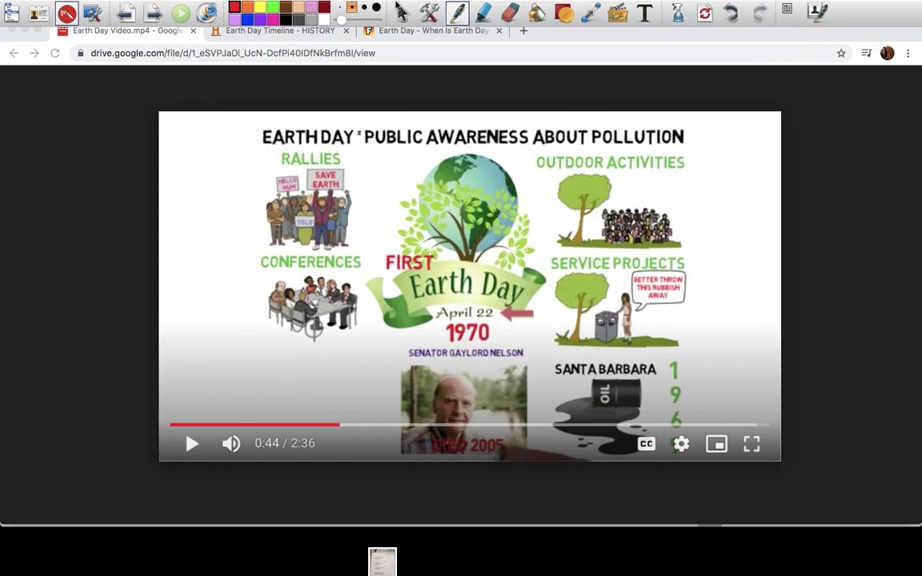
Put the pen away and play the video on, pausing at 2:23 on the summary frame
left_click(406, 14)
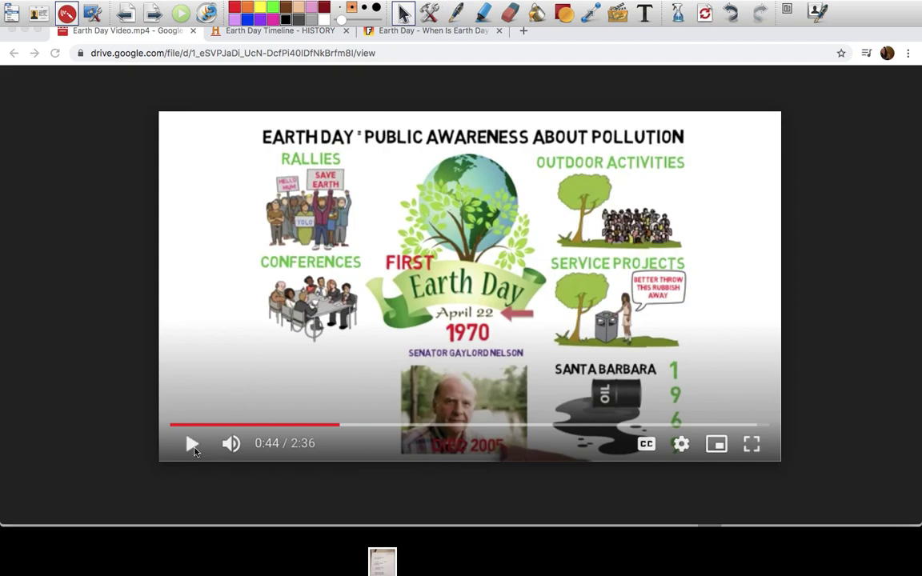
left_click(191, 445)
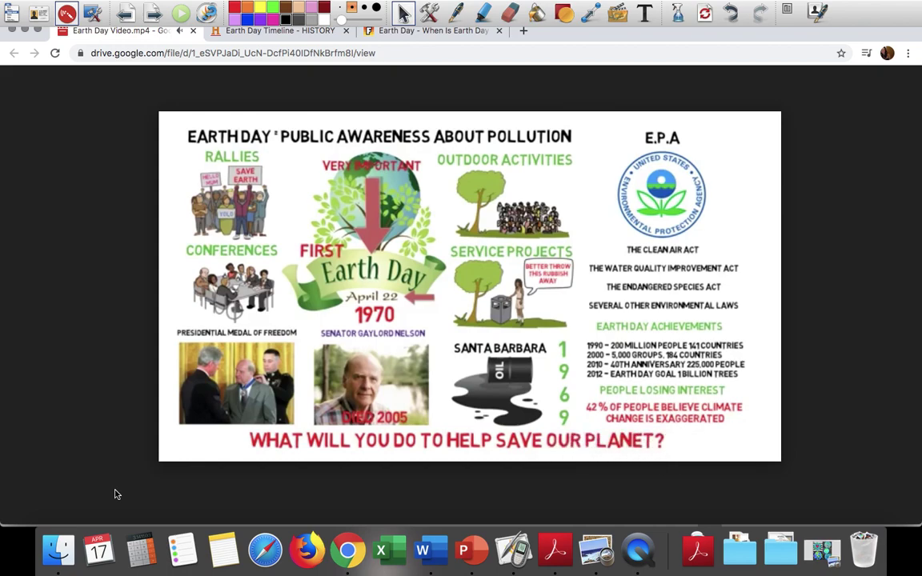
mouse_move(184, 452)
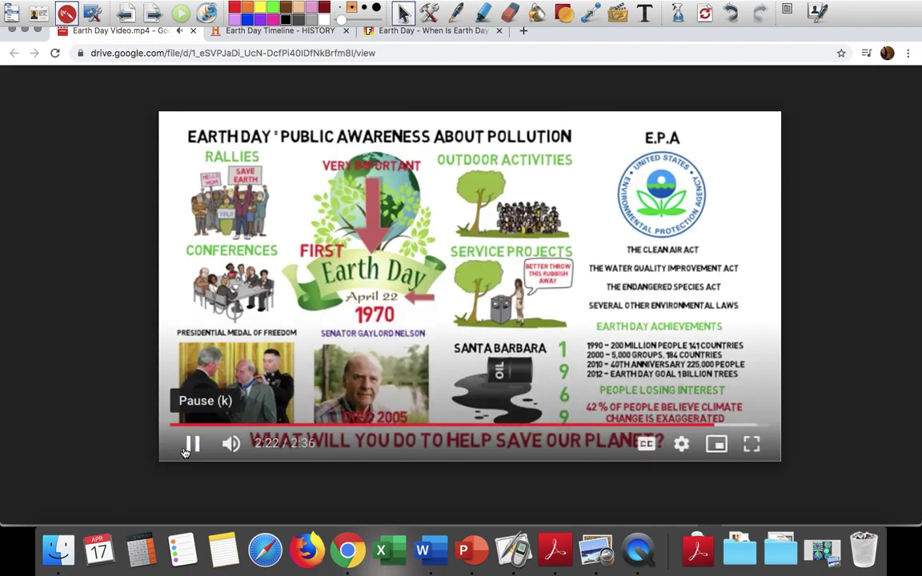
left_click(186, 448)
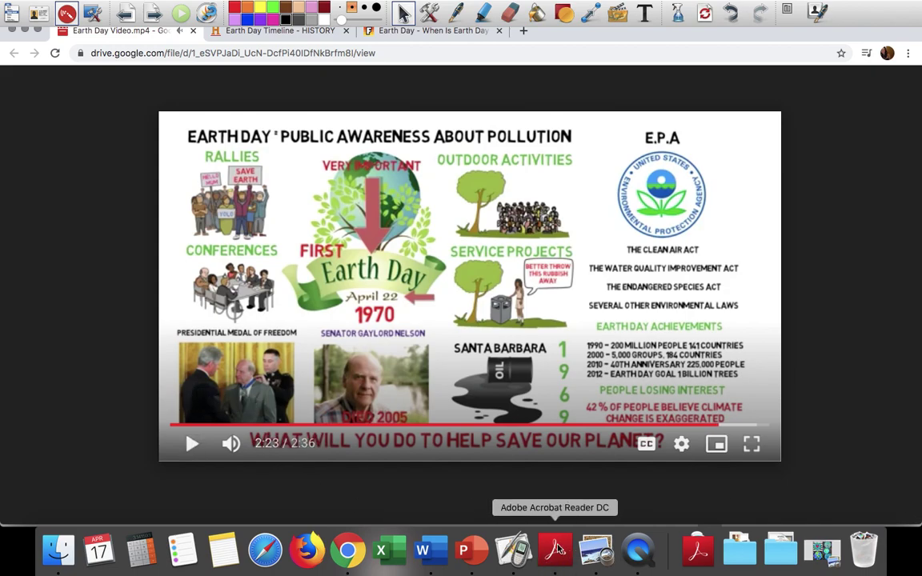
Switch back to the Earth Day mind-map slide in PowerPoint
left_click(478, 561)
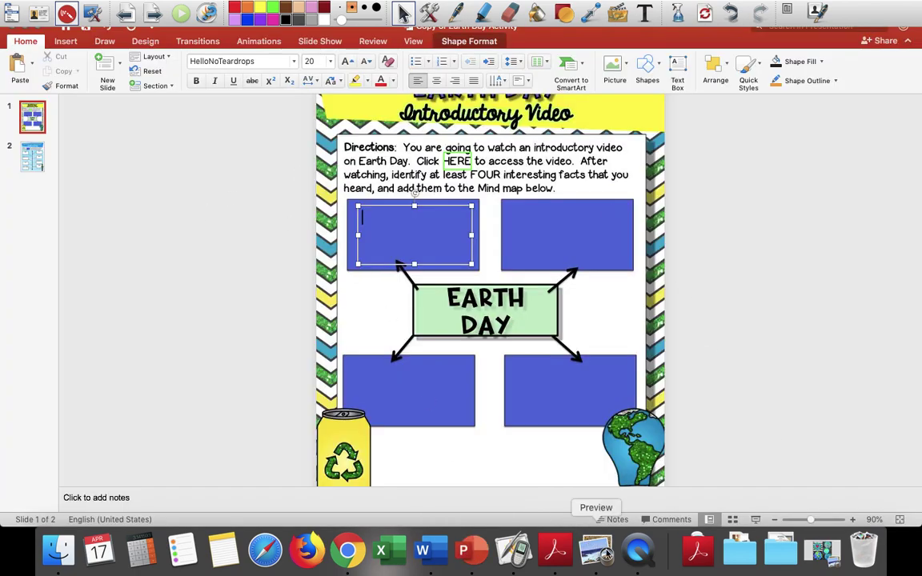
left_click(638, 551)
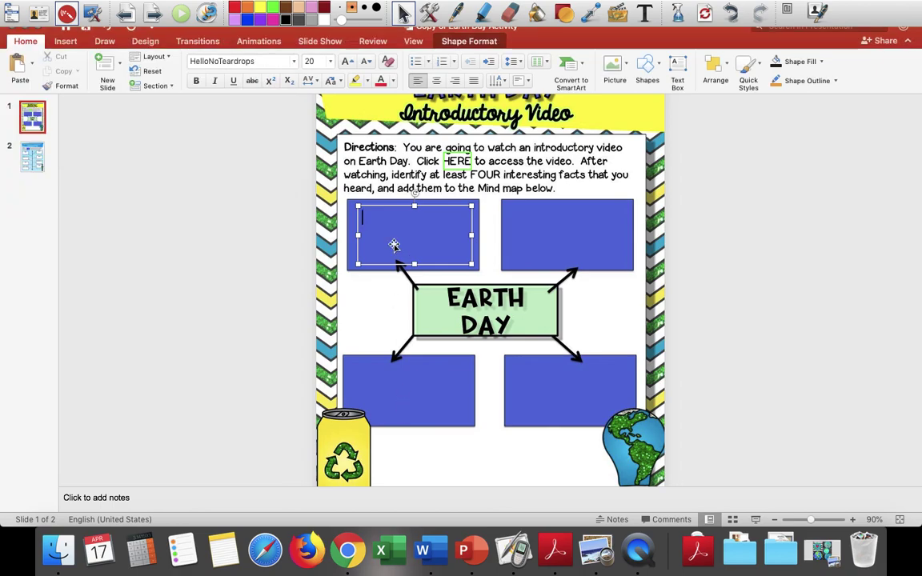
key("Escape")
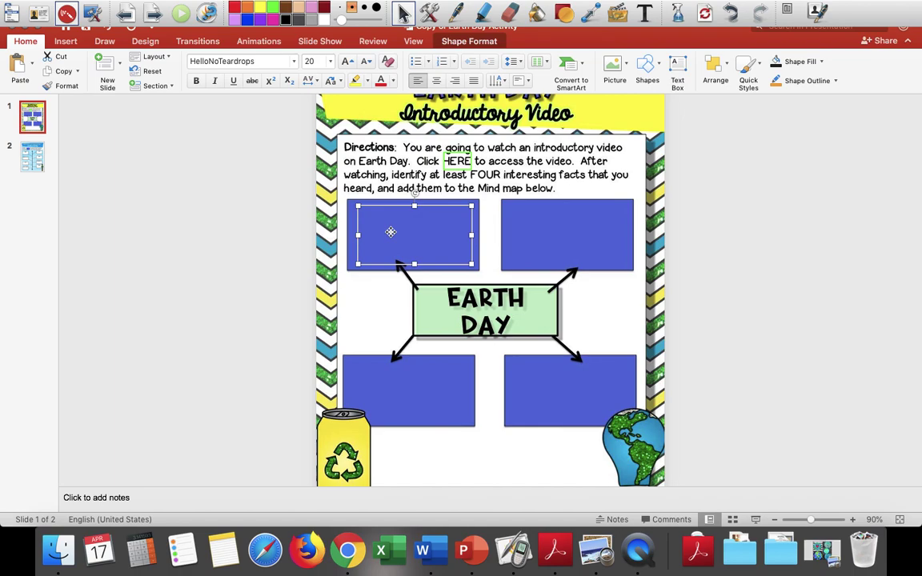
Type 'It started in 1970.' and 'International Mother Earth Day' in the top-left box, bolding Earth
left_click(390, 232)
type("It started in 1970")
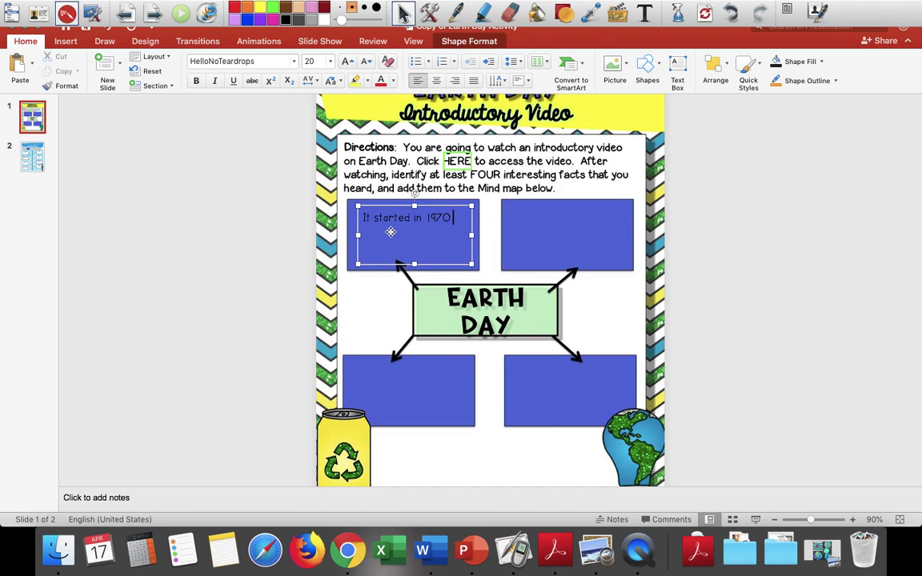
type(".")
key("Return")
type("Interes")
type("tional Mo")
type("ther Earth")
type(" Day")
double_click(370, 247)
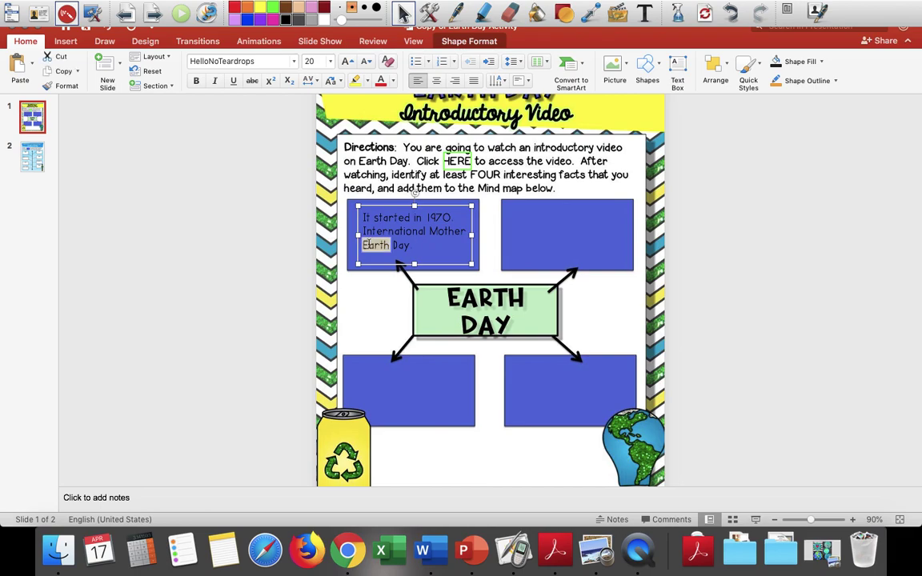
left_click(195, 84)
left_click(512, 255)
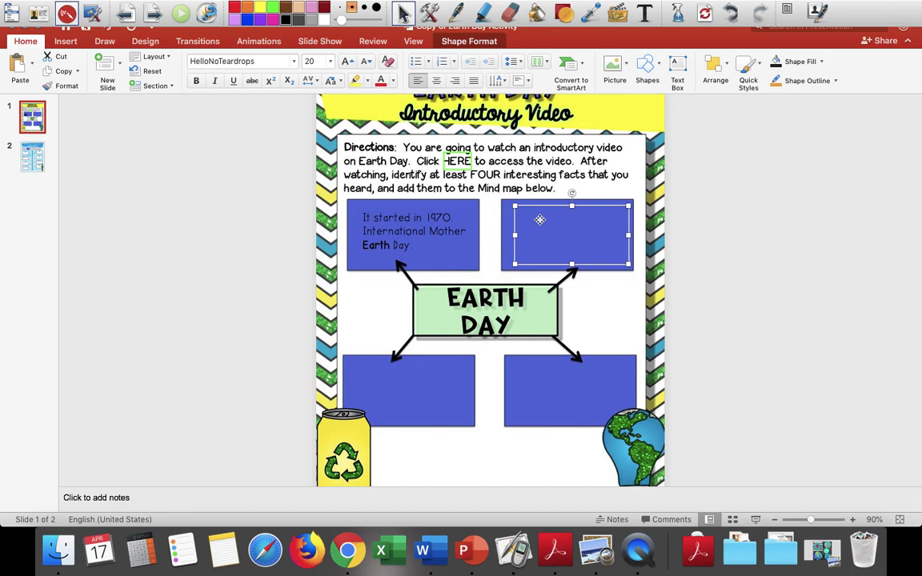
Type 'In 1995, Senator Nelson was awarded the Presidential Medal of Freedom' in the top-right box
type("In 1995, Senator Neis")
key("BackSpace")
key("BackSpace")
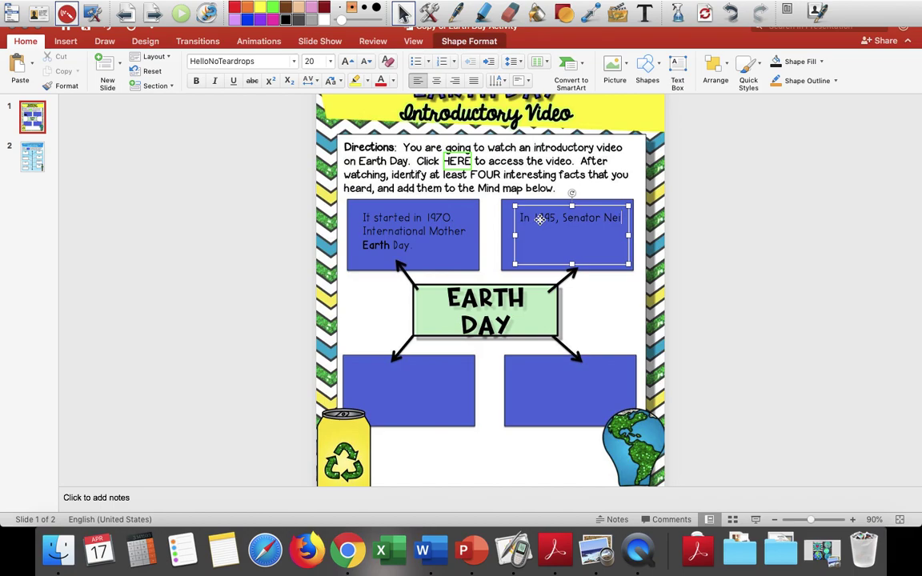
type("lson was ")
type("awarded ")
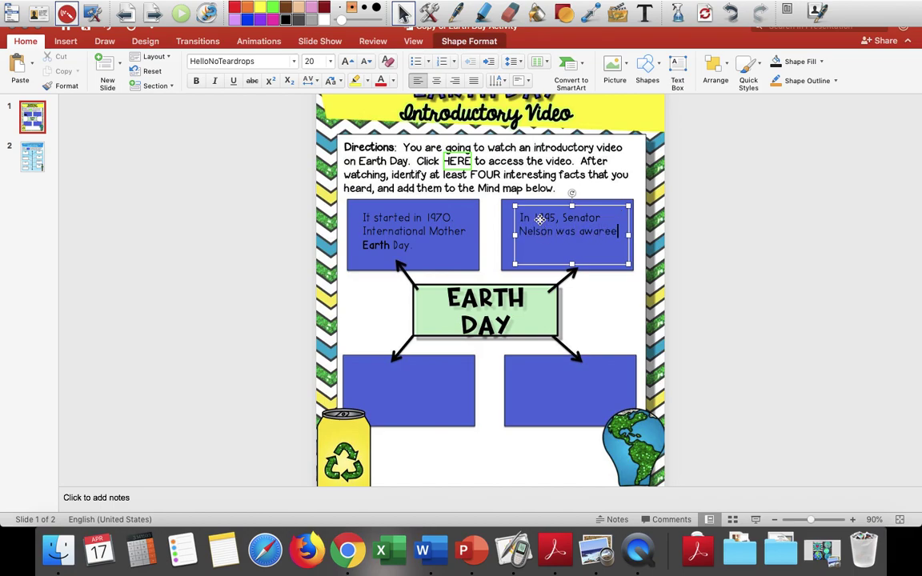
type("the Presidential Medal of Fr")
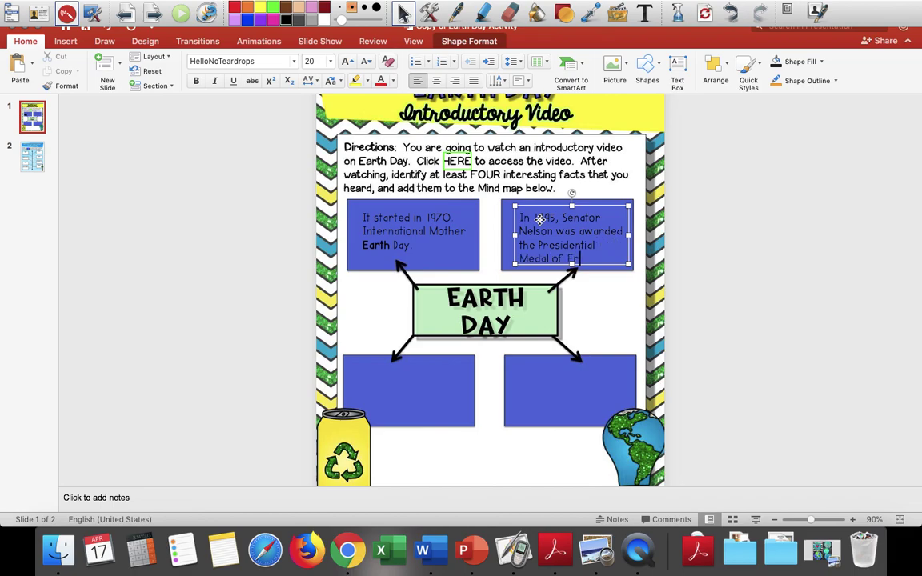
type("eedom")
left_click(634, 290)
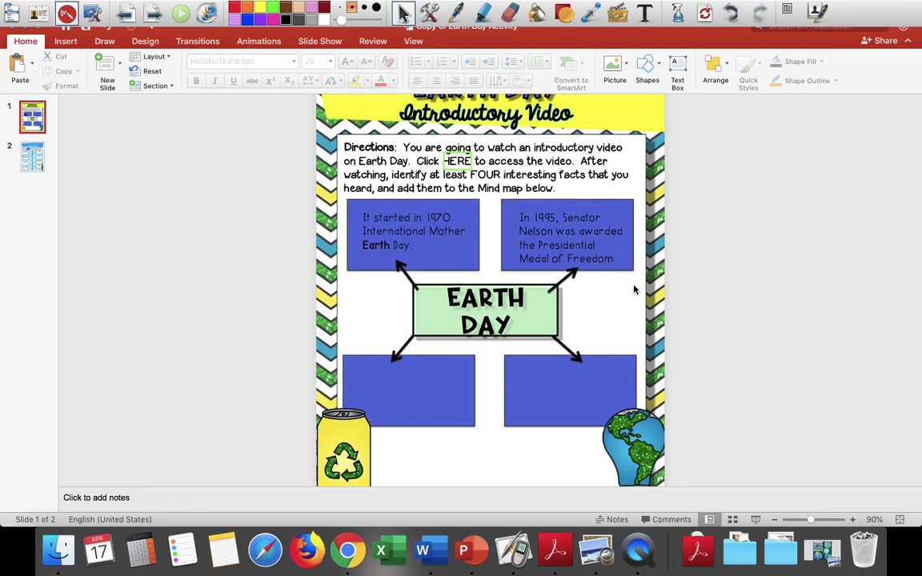
Nudge the lower-left text box left and type 'In 2012, 1 billion trees were planted.'
left_click(406, 386)
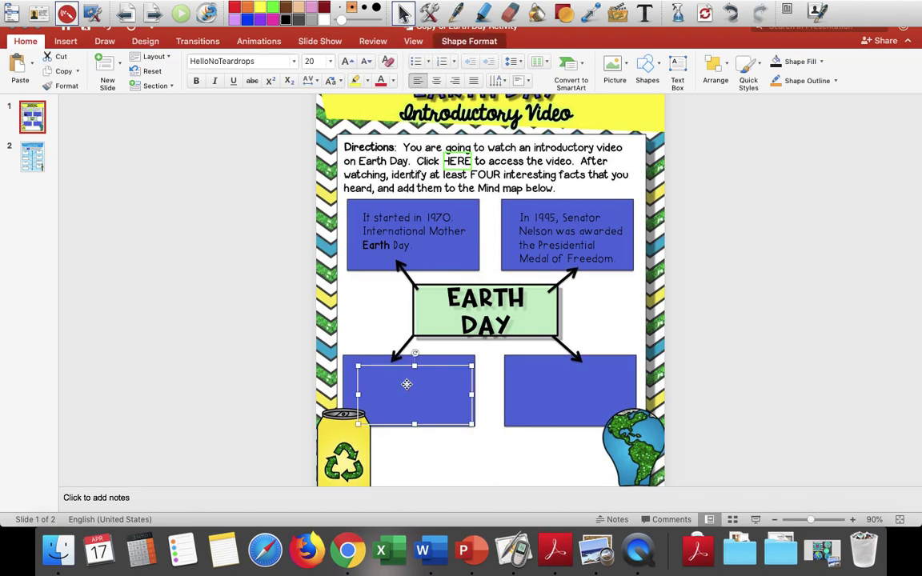
left_click_drag(397, 371, 387, 363)
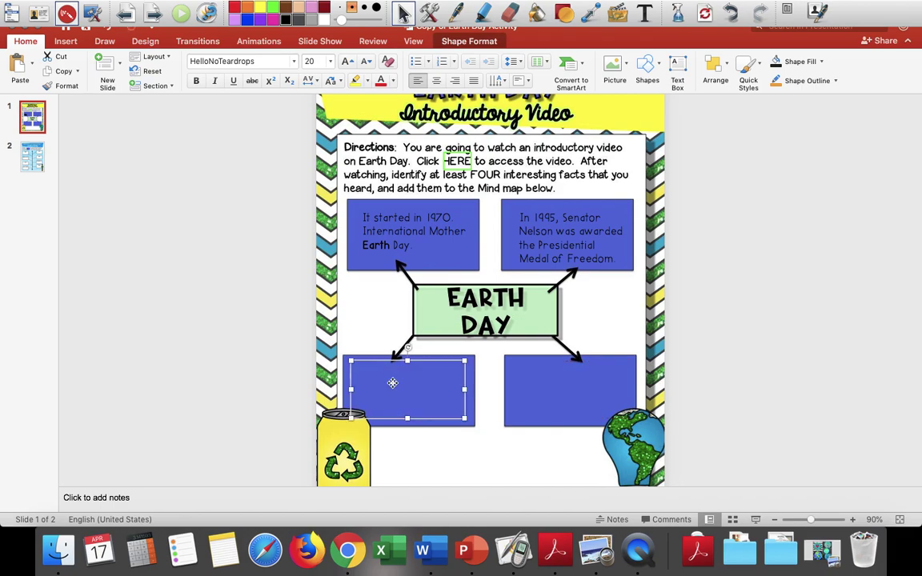
type("In 2012, I b")
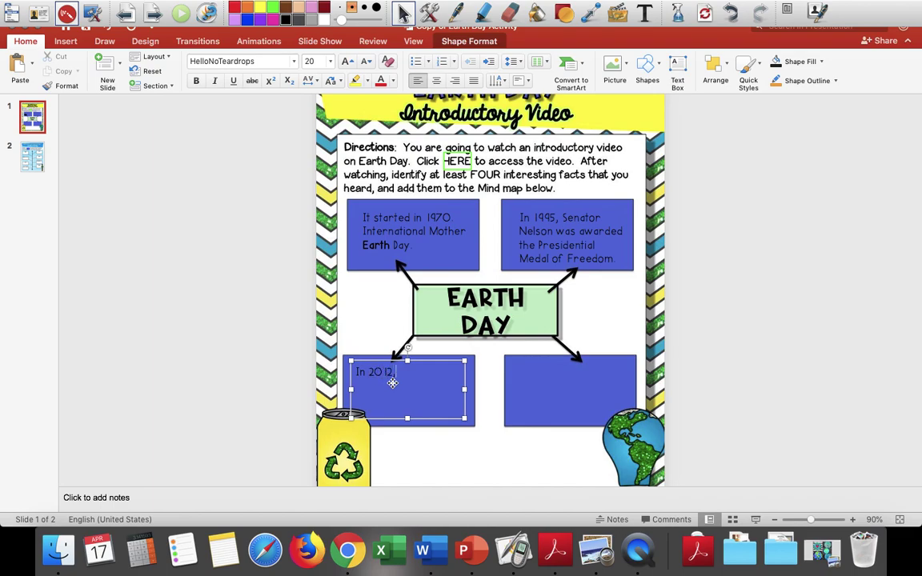
type("illion trees were planted")
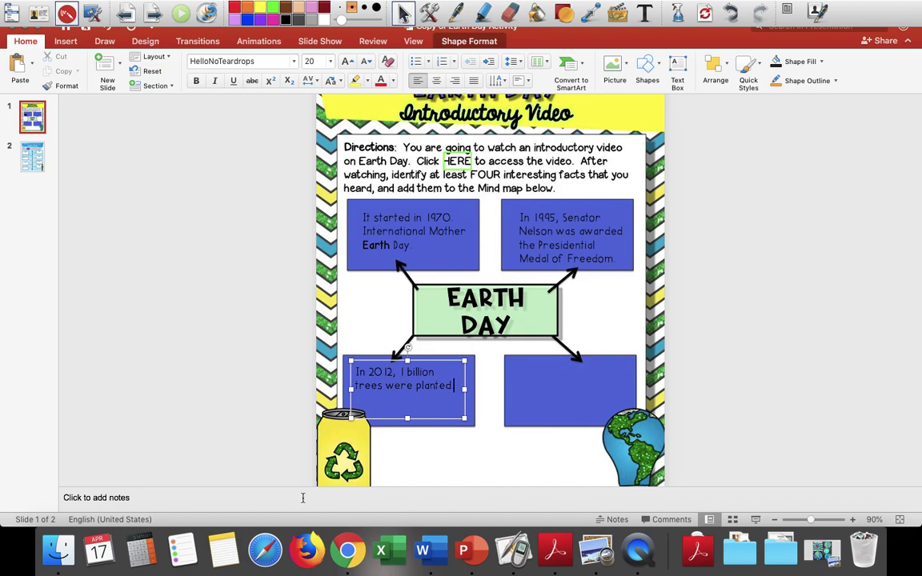
type(".")
left_click(567, 372)
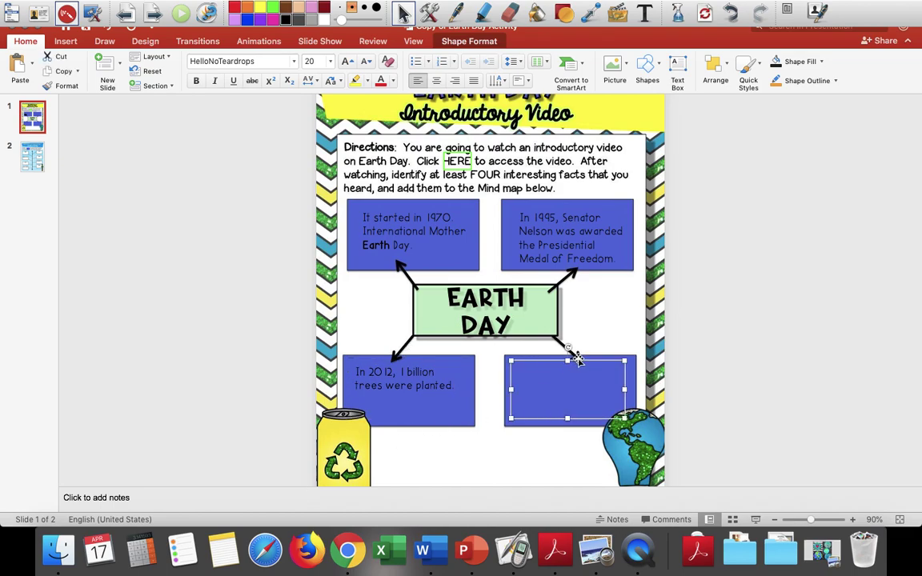
Shift the lower-right text box right and type 'Earth Day 2020 is climate action. It is hoping to reduce climate change.'
left_click_drag(574, 356, 586, 360)
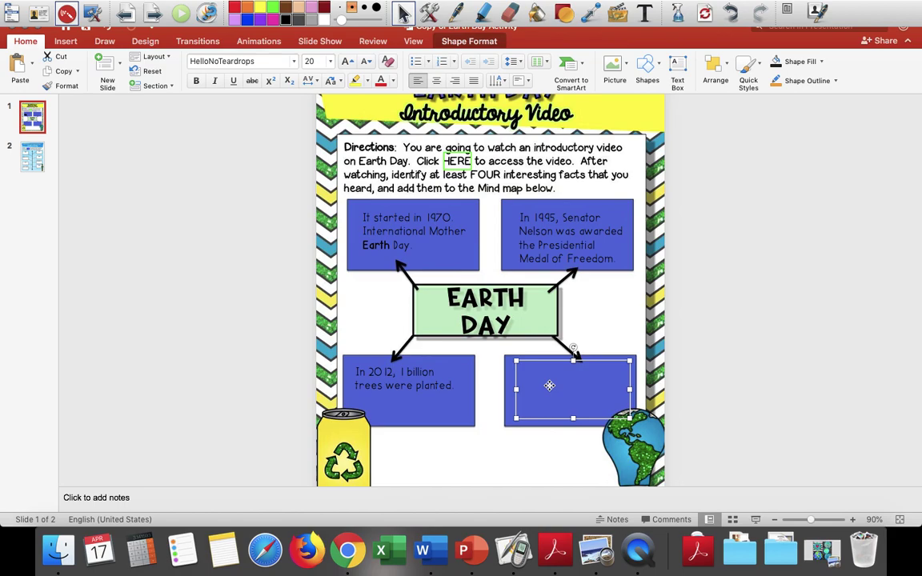
type("Earth ")
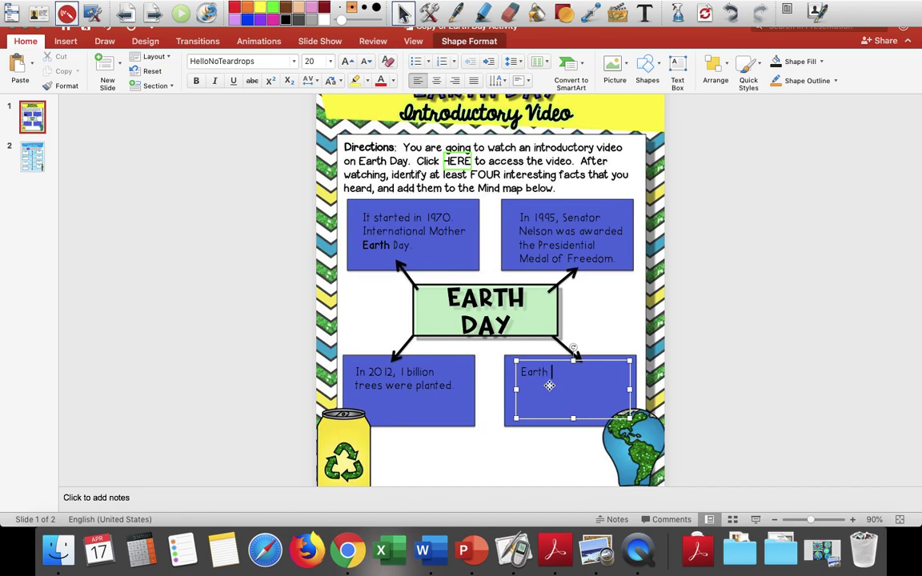
type("Day 2020 is climaaction")
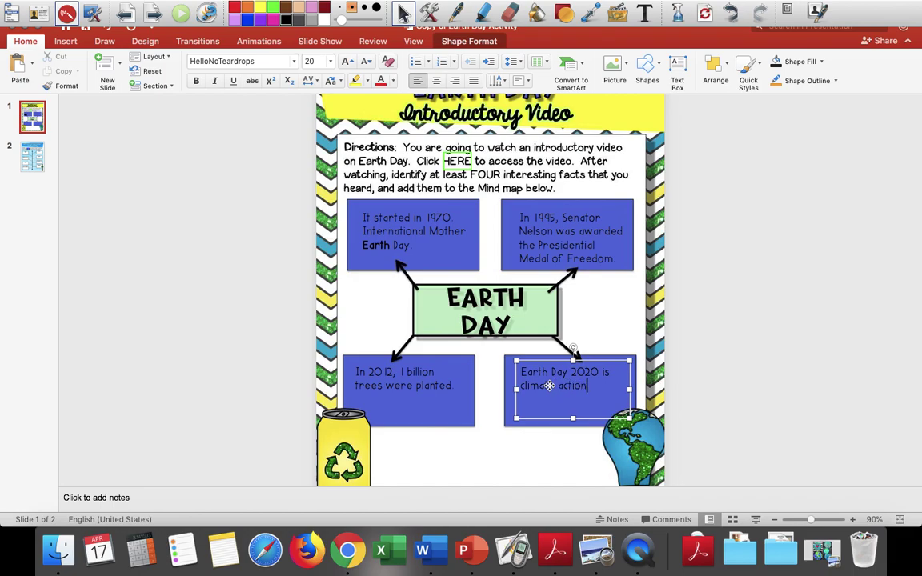
type(". He")
key("BackSpace")
key("BackSpace")
type("It is hoping to reduce climate")
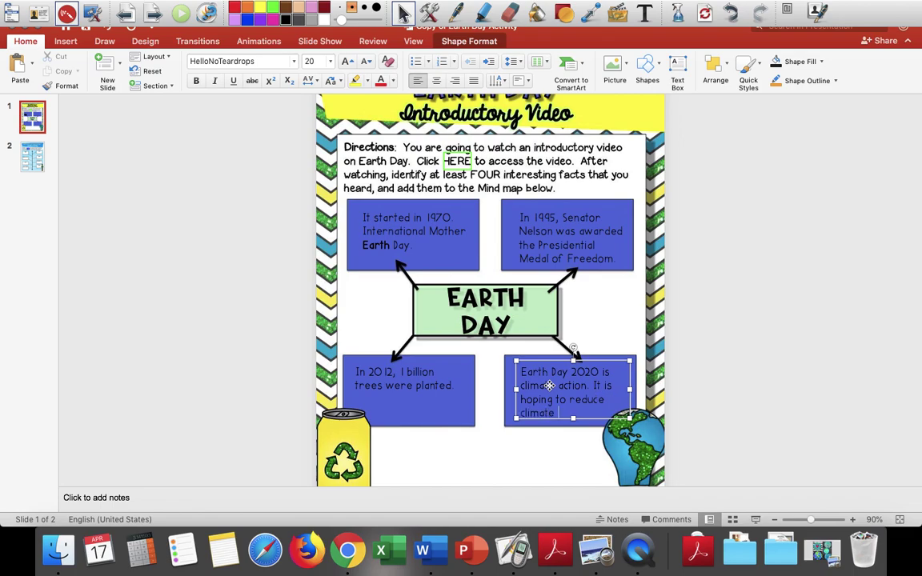
type(" change.")
Go to slide 2, the timeline with empty boxes for 1962 to 2005
left_click(32, 156)
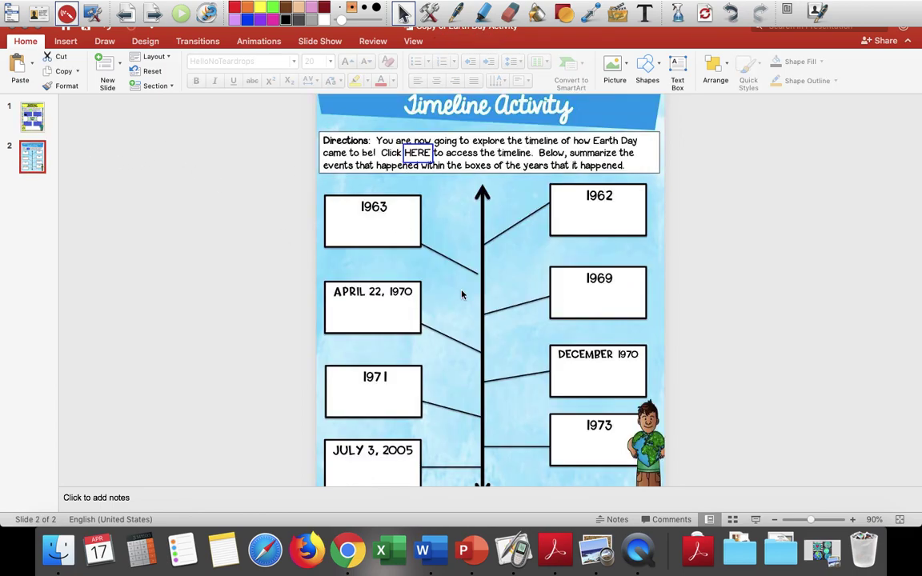
scroll(566, 344, "down", 2)
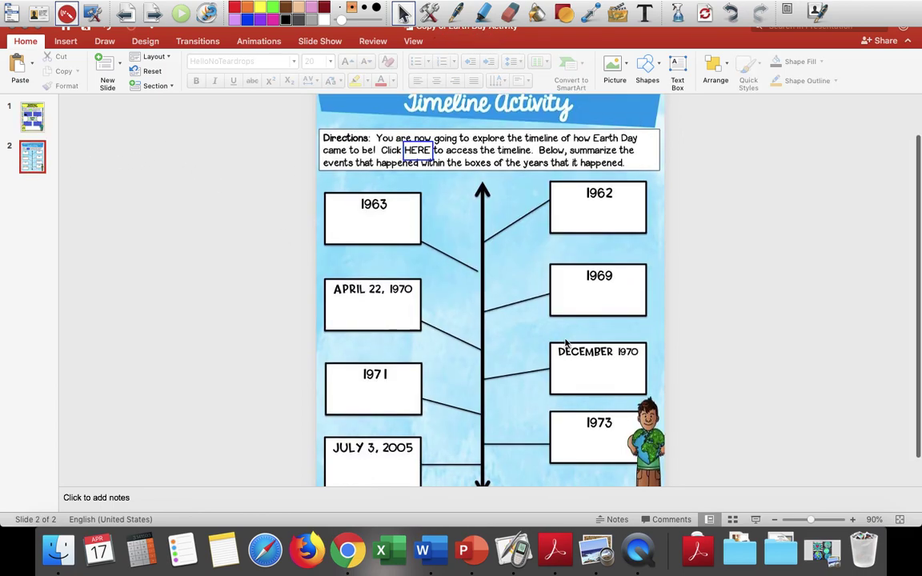
scroll(566, 342, "down", 1)
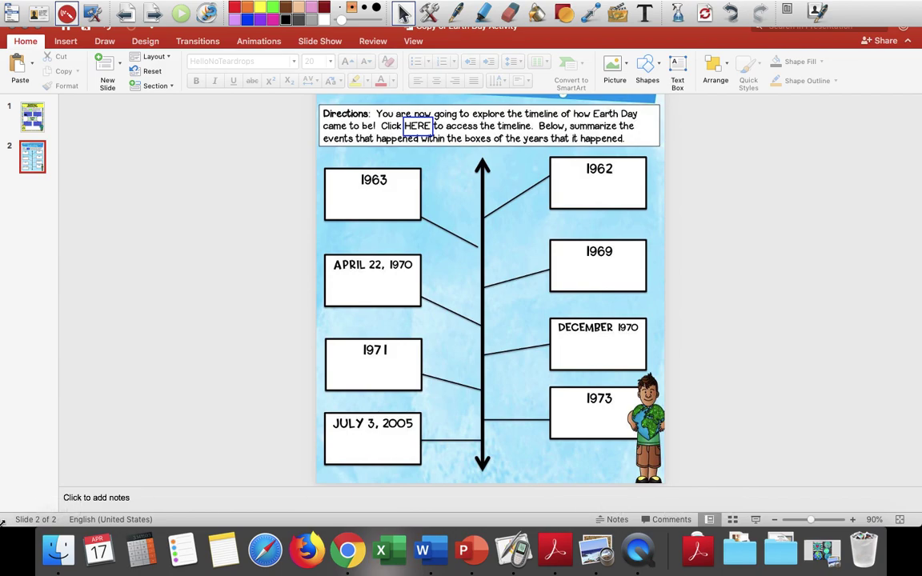
Resize and shift the PowerPoint window left so the whole timeline slide shows beside the Chrome article
left_click_drag(3, 521, 592, 524)
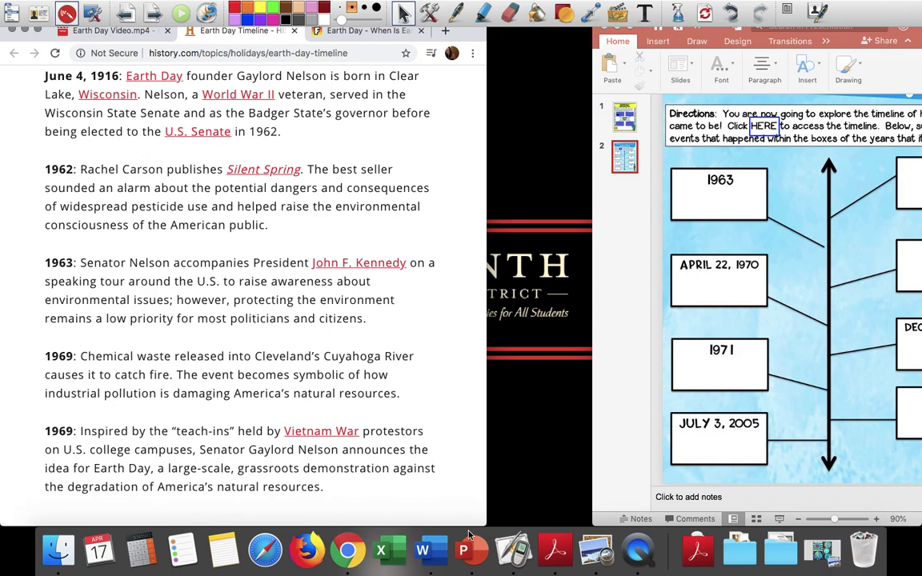
left_click_drag(715, 27, 591, 27)
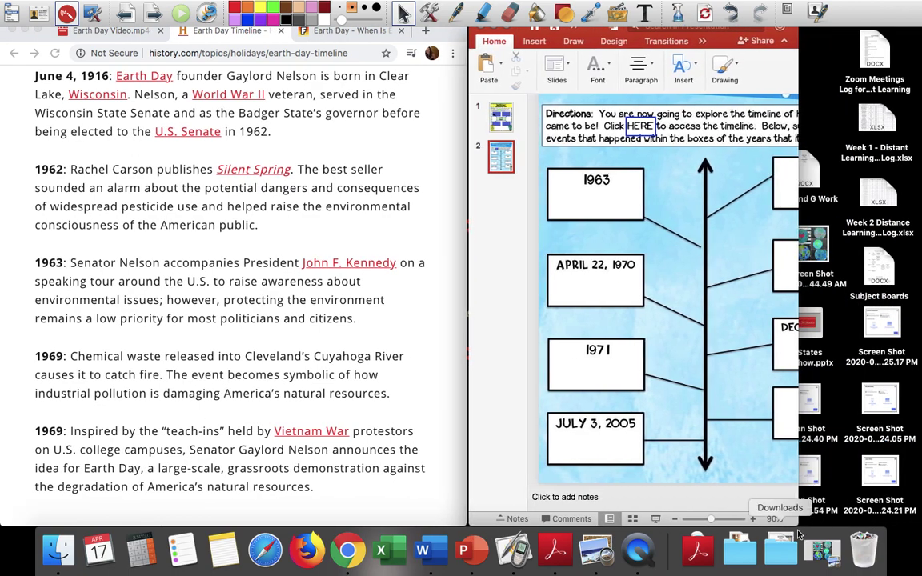
left_click_drag(800, 524, 919, 534)
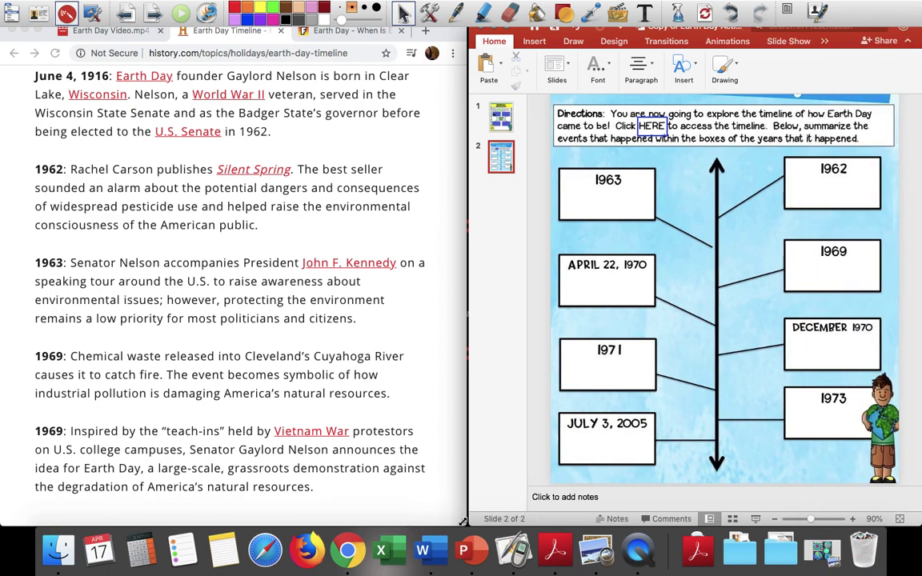
left_click_drag(464, 522, 440, 522)
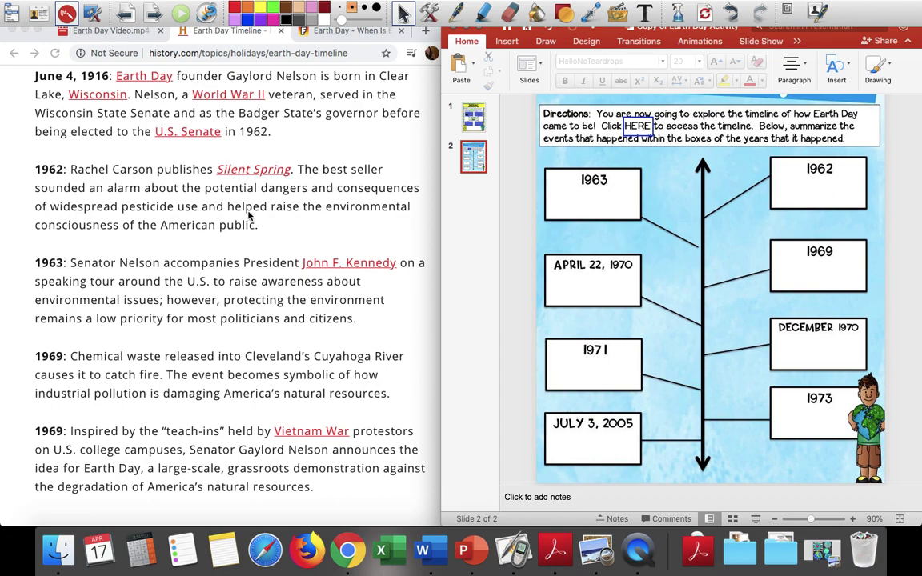
scroll(248, 210, "down", 5)
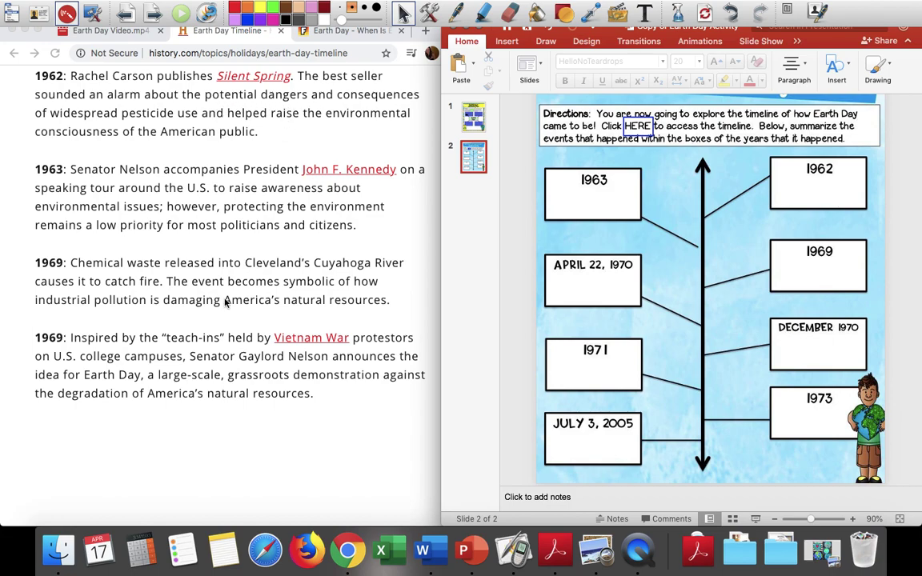
Write 'Silent Spring was published and helped to cause awareness of potential dangers to the…' in the 1962 box
left_click(793, 188)
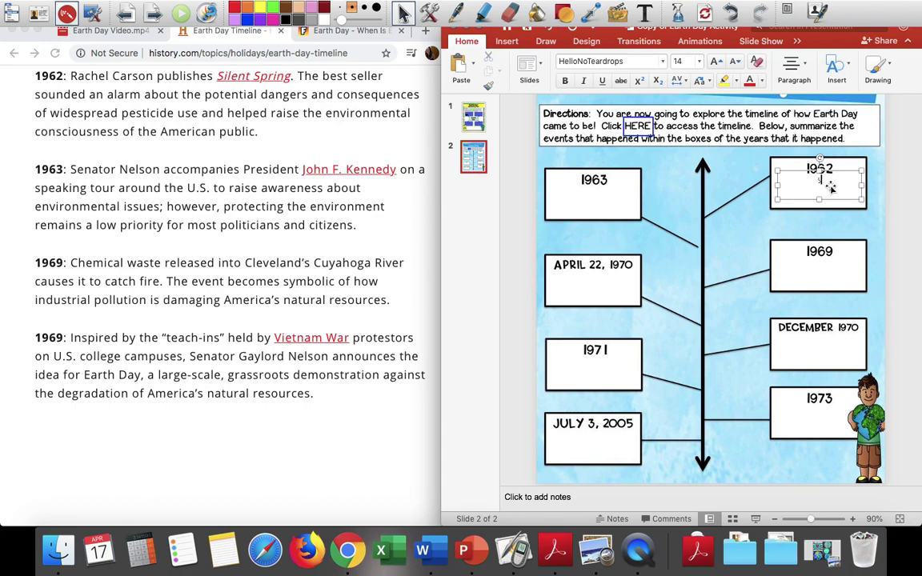
type("Silen")
type("t Spring")
type(" was publ")
type("ished")
type(" and helped")
type(" to cause")
type(" awareness")
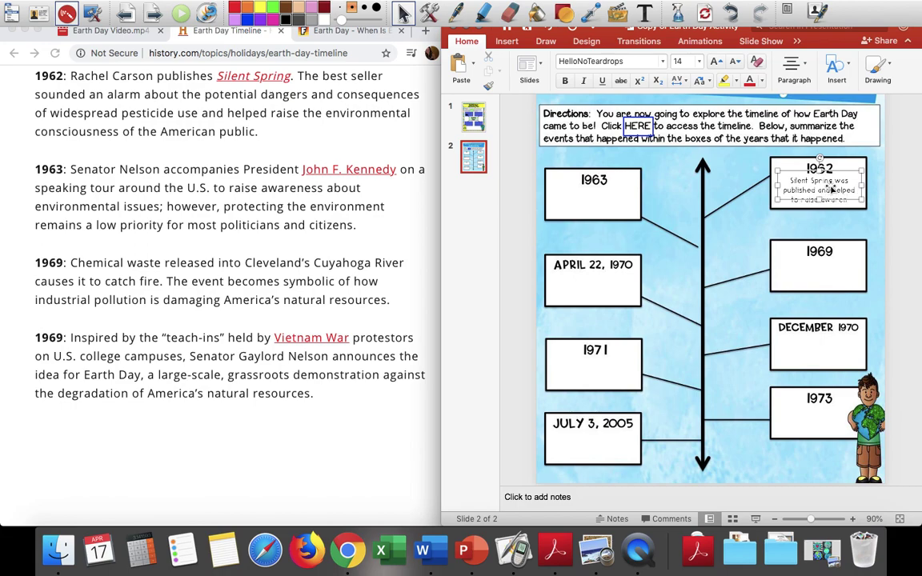
type(" of potential dangers to the Earth")
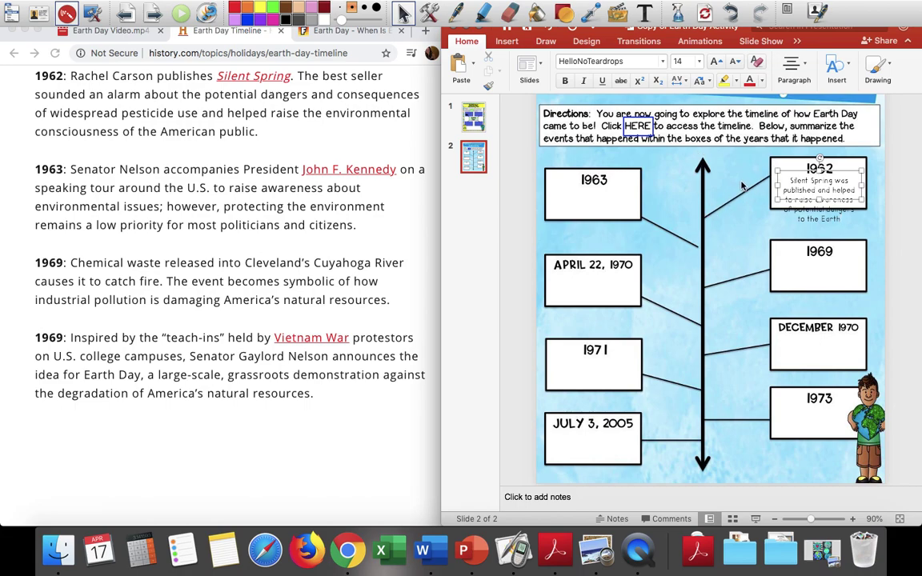
left_click(703, 230)
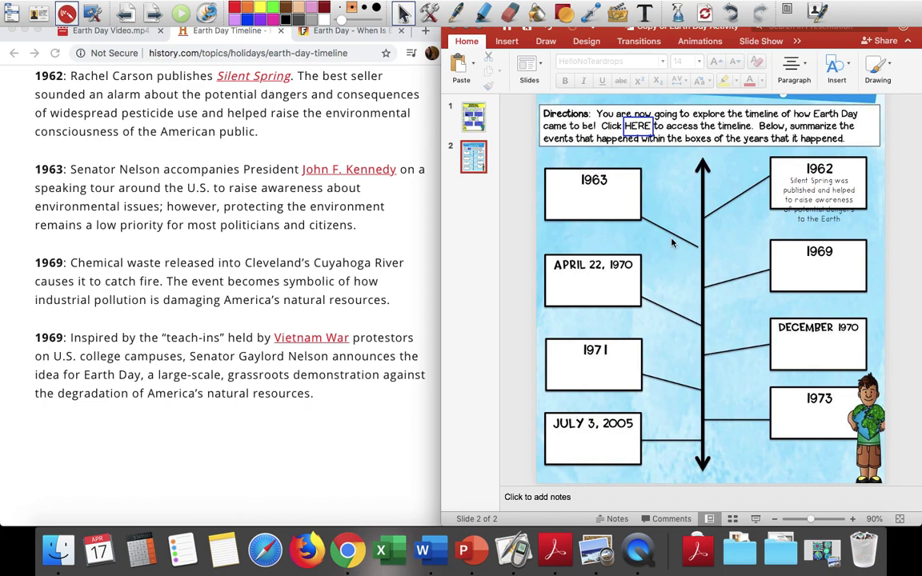
Enter 'Nelson and Kennedy speak about environment issues. It's still not a big deal' in the 1963 box
scroll(288, 312, "down", 3)
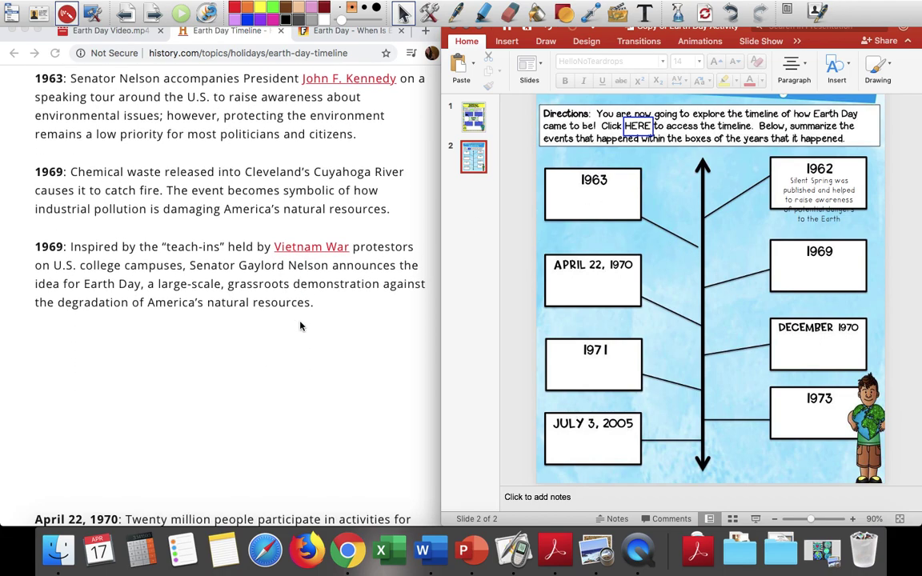
scroll(300, 324, "up", 1)
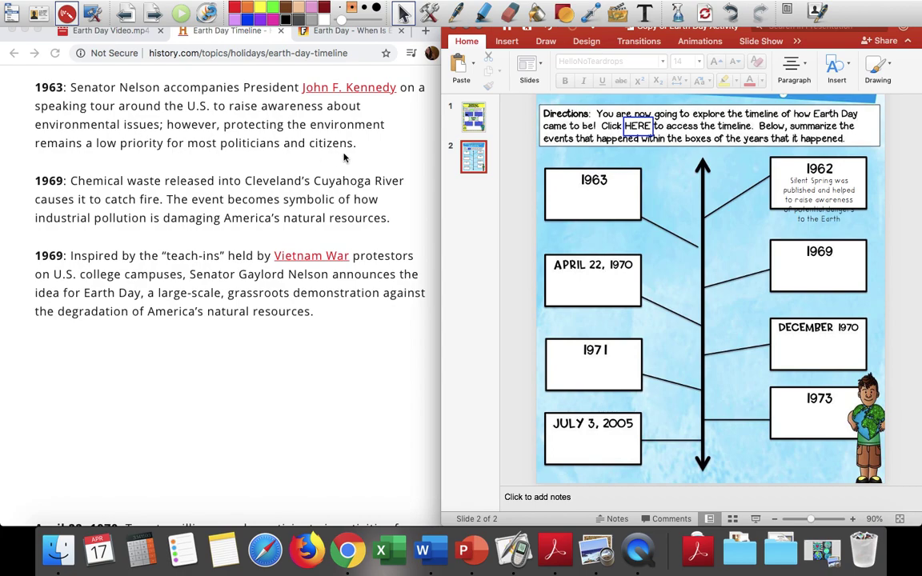
left_click(597, 197)
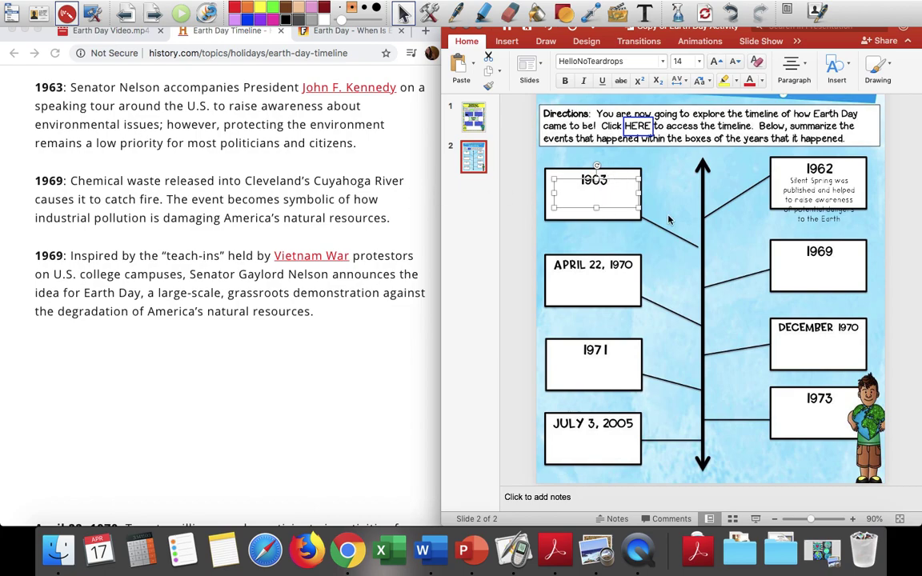
type("Nelson and Kennedy speak")
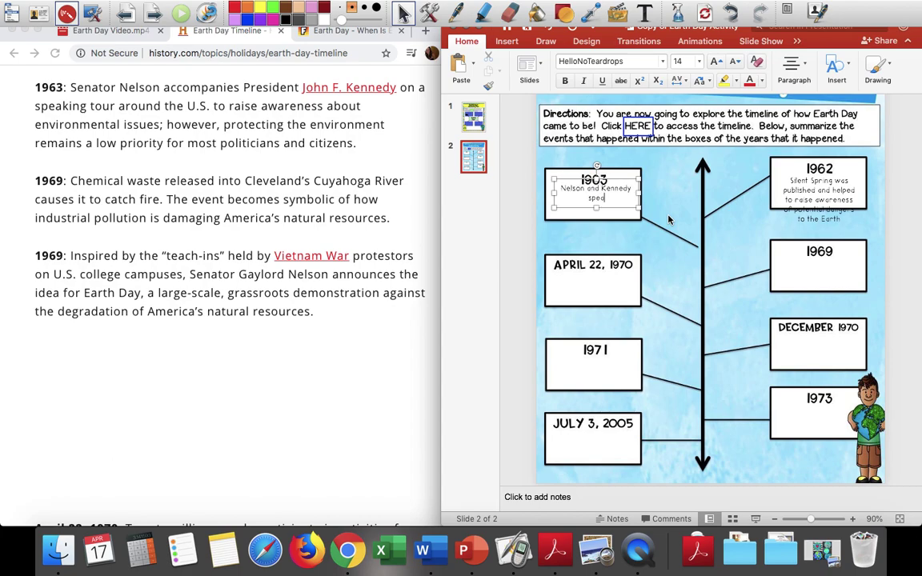
type(" about enviro")
type("nment issues.")
type(" It's still r")
type("ot")
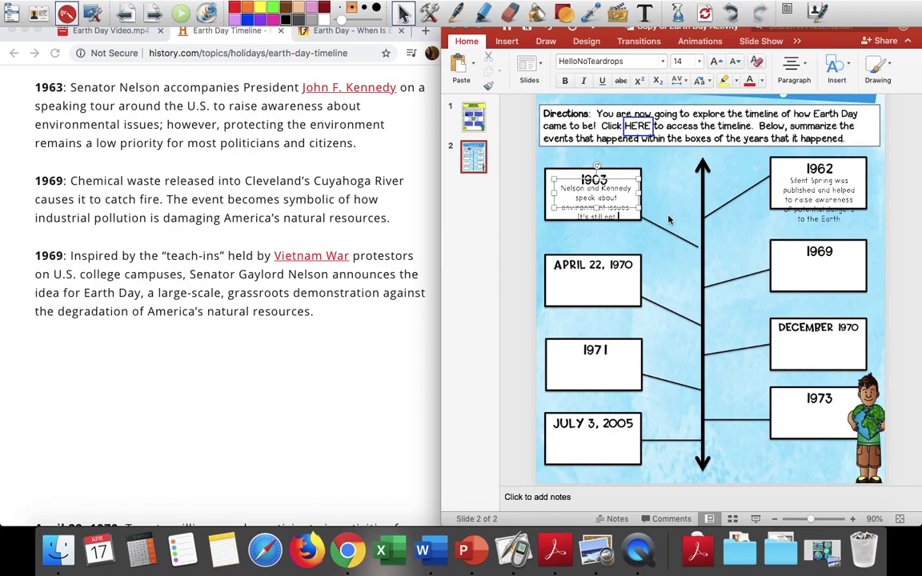
type(" a big deal!")
left_click(558, 238)
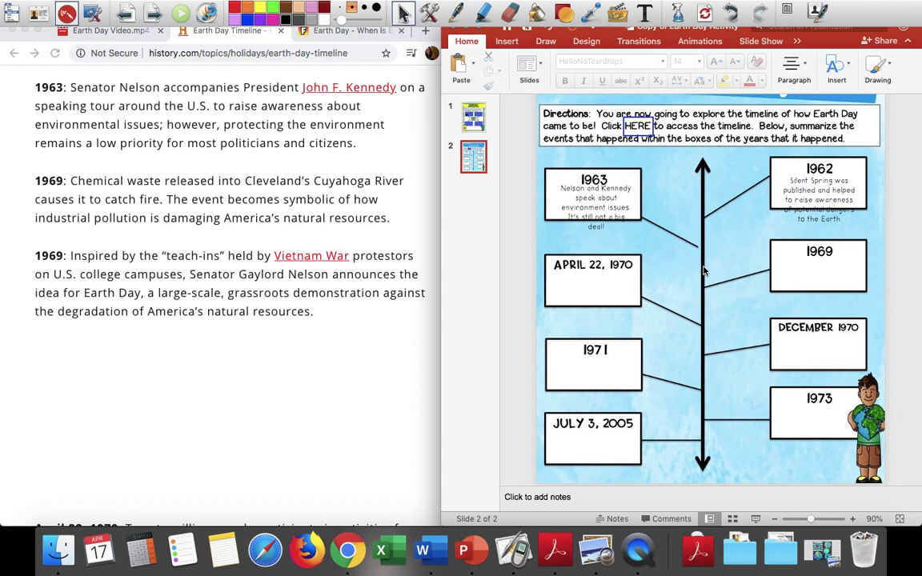
Start typing 'Chemical waste catches fire in a ri…' in the April 22, 1970 box
scroll(130, 266, "down", 2)
scroll(129, 264, "down", 1)
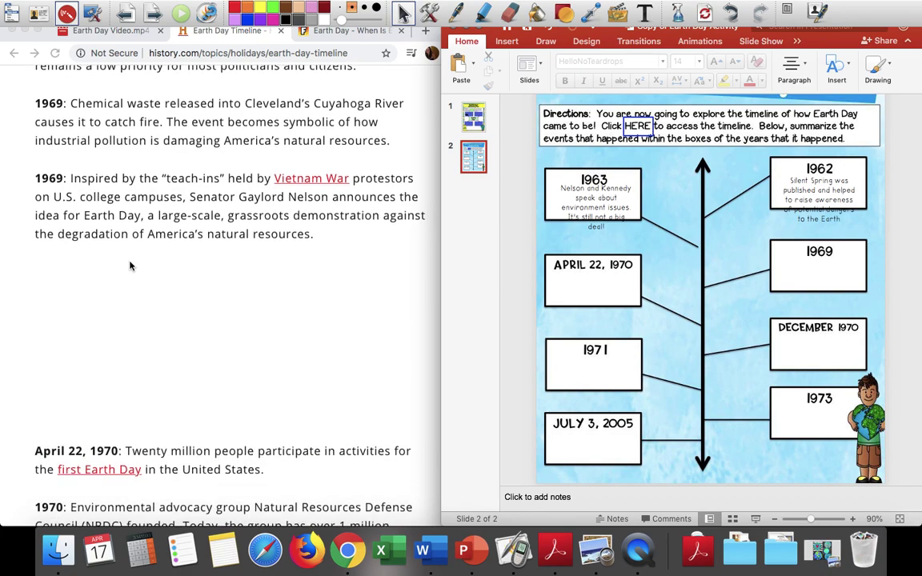
left_click(807, 273)
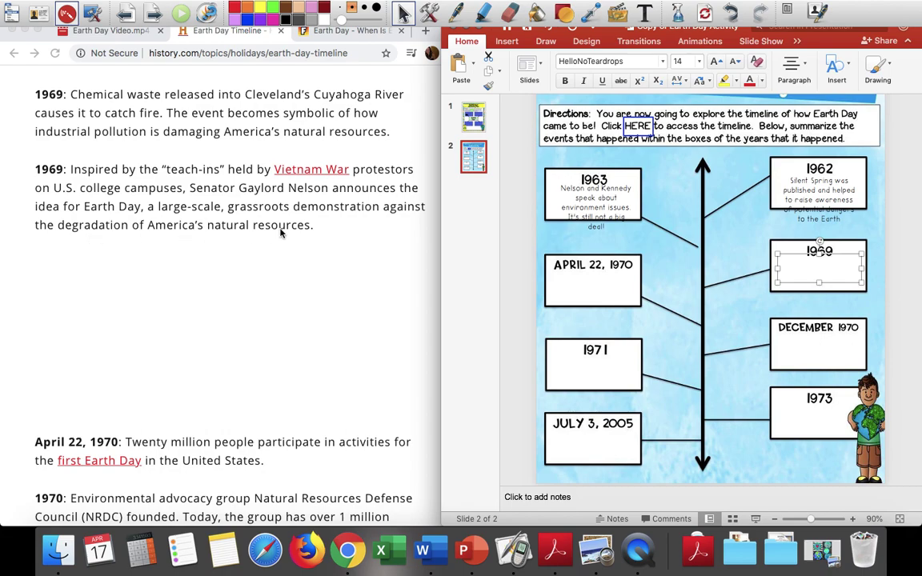
left_click(598, 291)
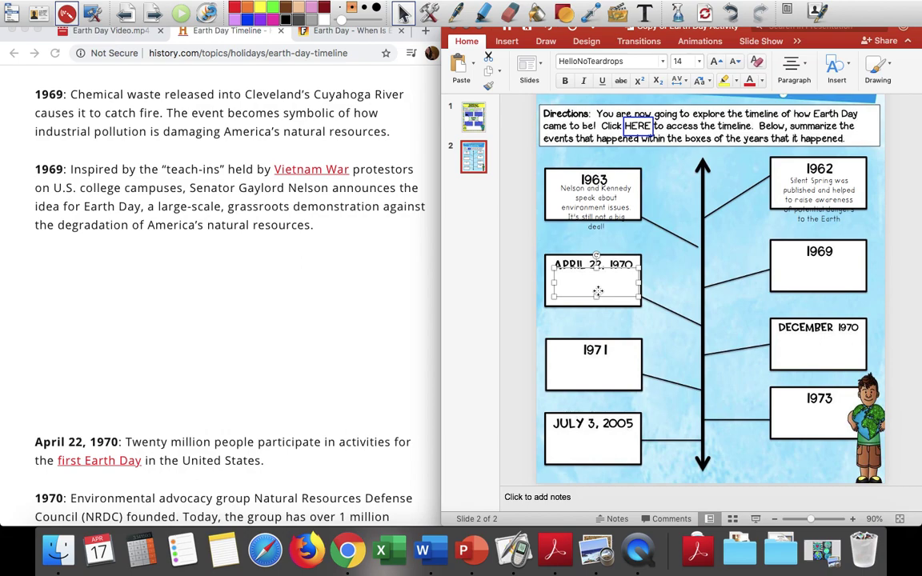
type("Chemical waste catches fire")
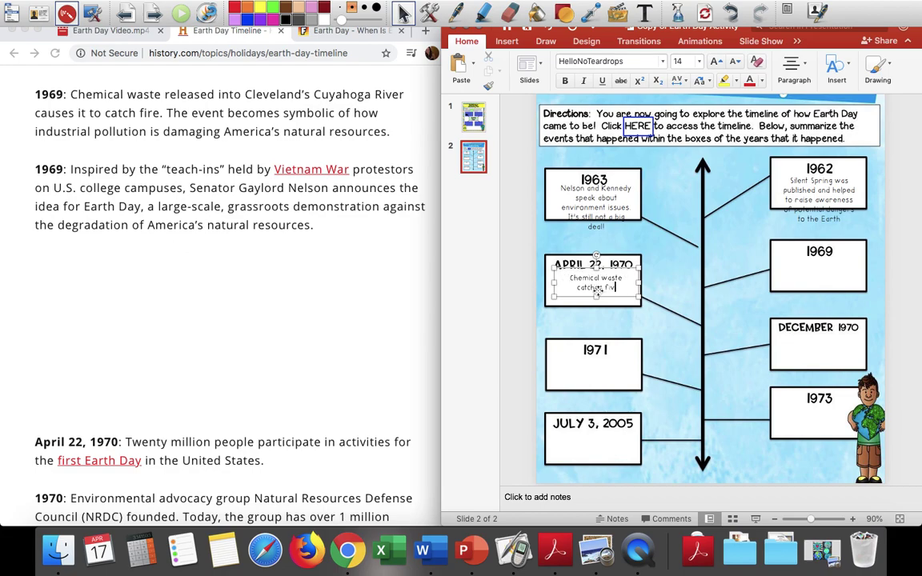
type(" in a river")
Move the chemical waste summary from the April 22, 1970 box into the 1969 box
left_click_drag(570, 276, 614, 296)
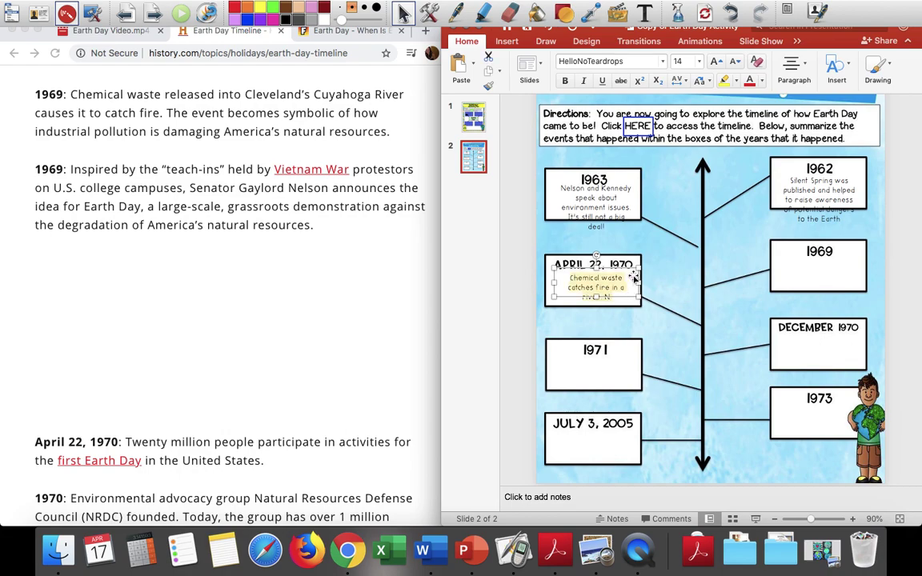
left_click(813, 264)
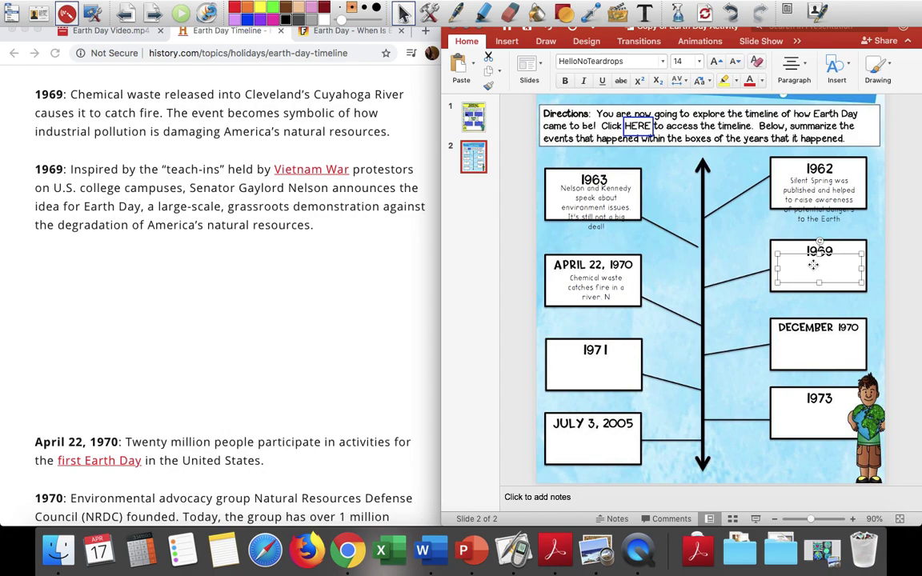
type("Chemical waste catches fire in a river. N")
left_click(549, 255)
left_click(608, 281)
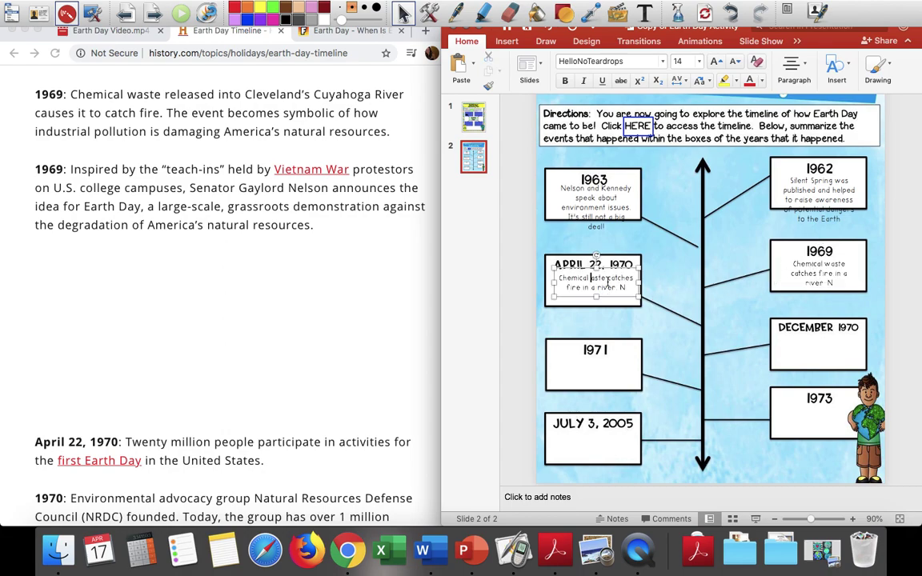
left_click_drag(626, 288, 557, 276)
key("BackSpace")
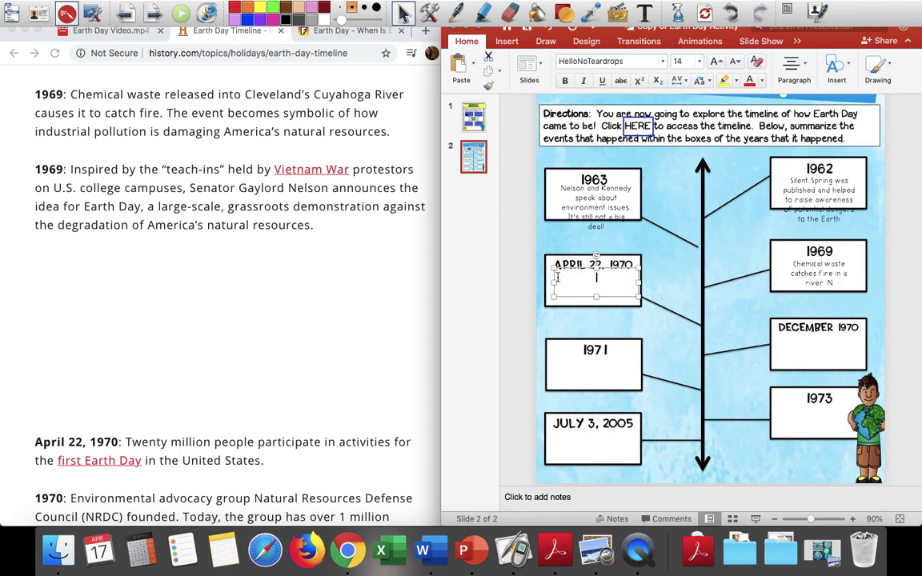
Complete the 1969 box text with 'Nelson proposes Earth Day'
left_click(832, 282)
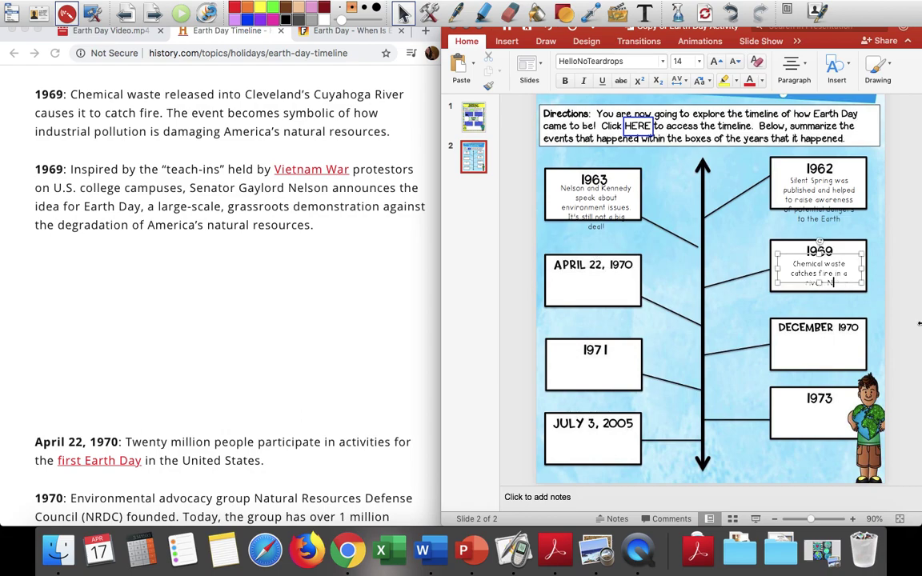
type("elson proposes Earth Day")
left_click(858, 317)
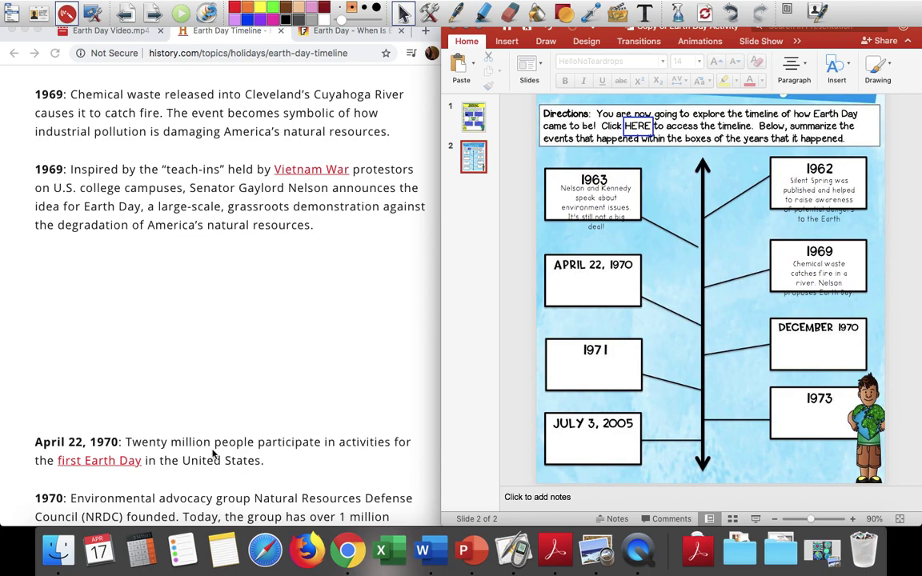
Enter '22 million people celebrate the FIRST Earth Day' in the April 22, 1970 box
scroll(214, 448, "down", 5)
scroll(213, 440, "down", 10)
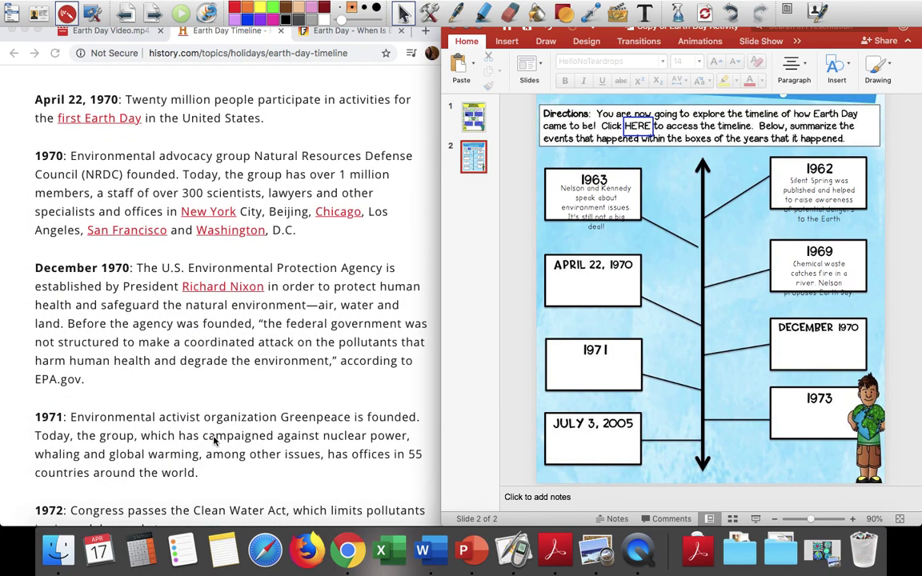
left_click(597, 276)
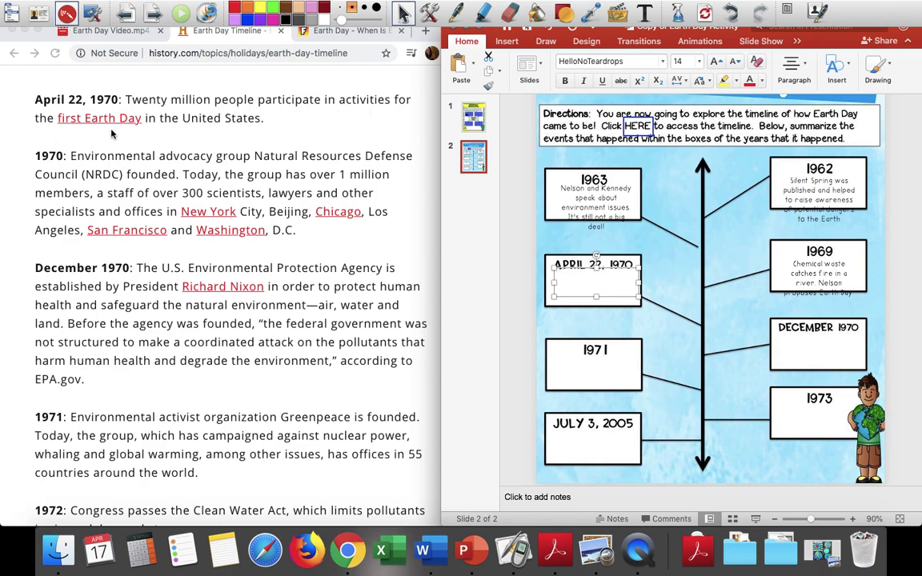
left_click(590, 286)
type("22 million people celeb")
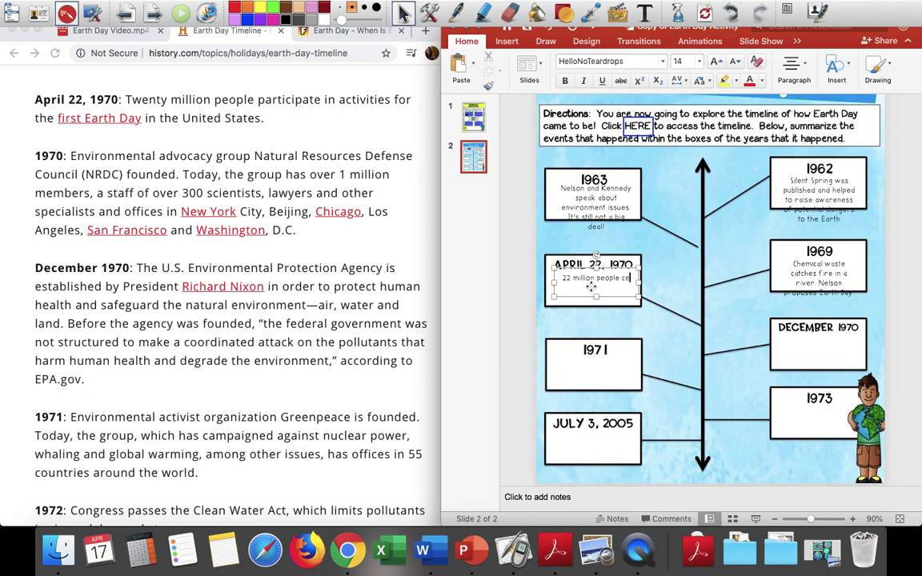
type("rate the ")
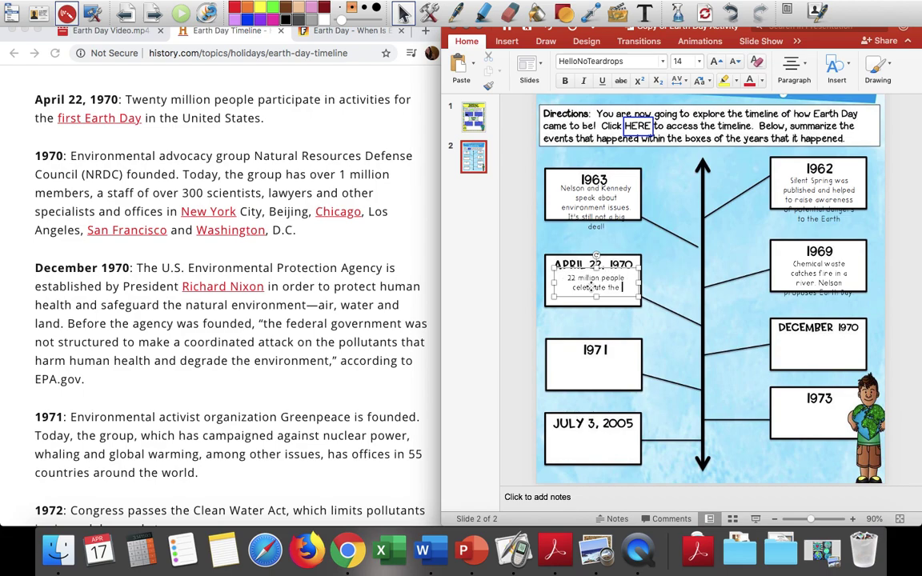
type("FiRSTEarth Day")
left_click(603, 325)
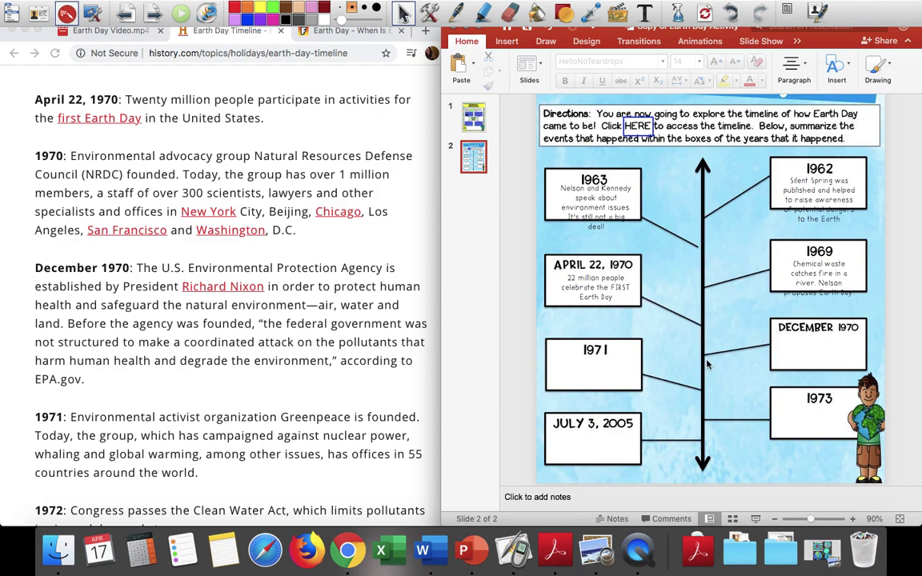
scroll(342, 311, "down", 5)
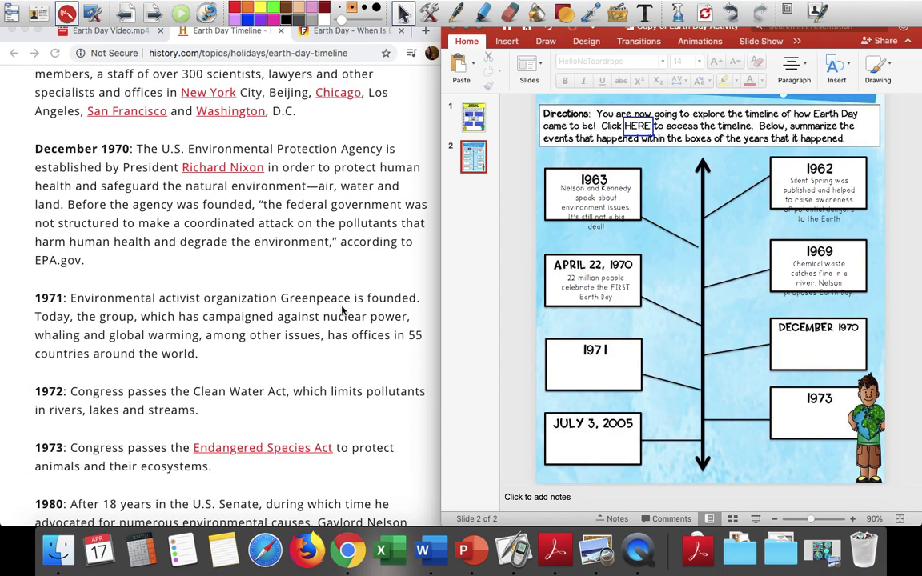
Enter 'EPA us established by Nixon to protect the environment' in the December 1970 box
left_click(844, 329)
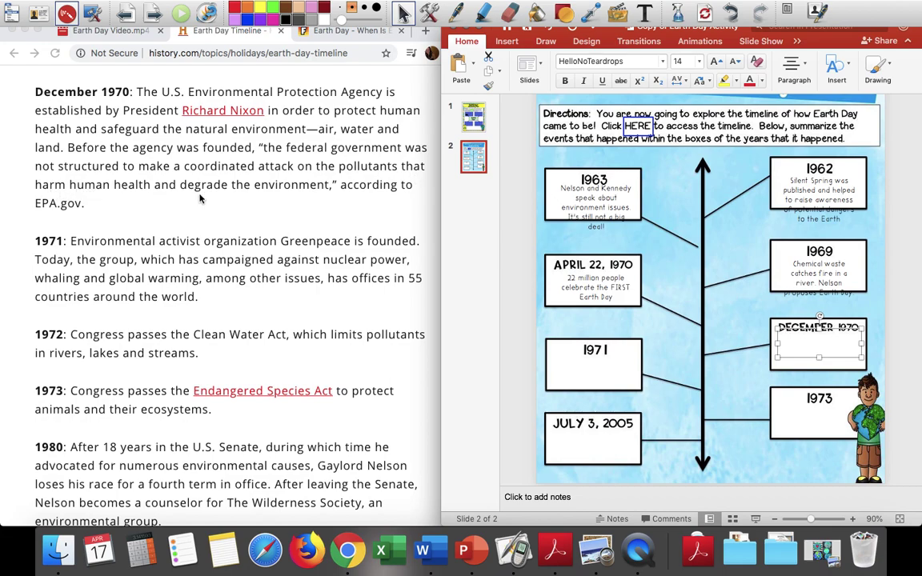
left_click(826, 344)
type("us estab")
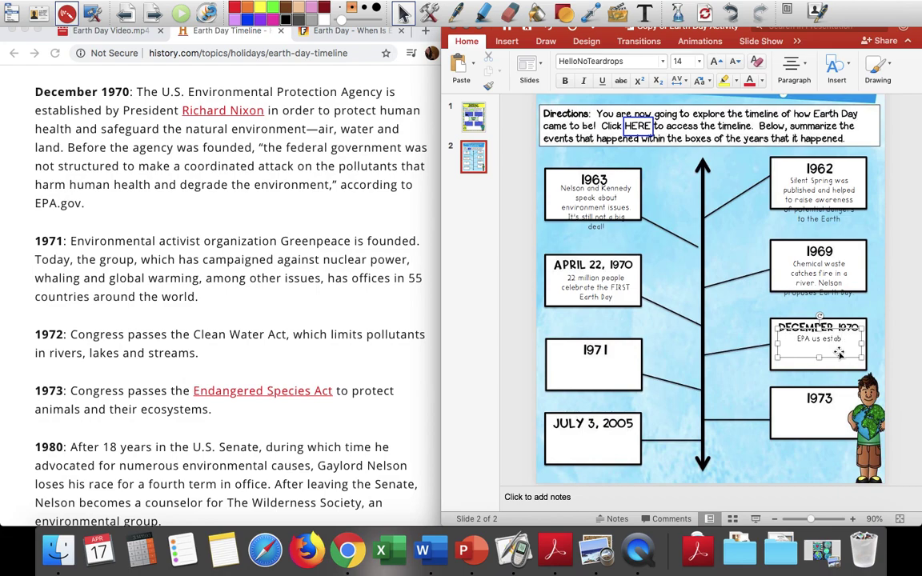
type("lished by Nixon to protect the")
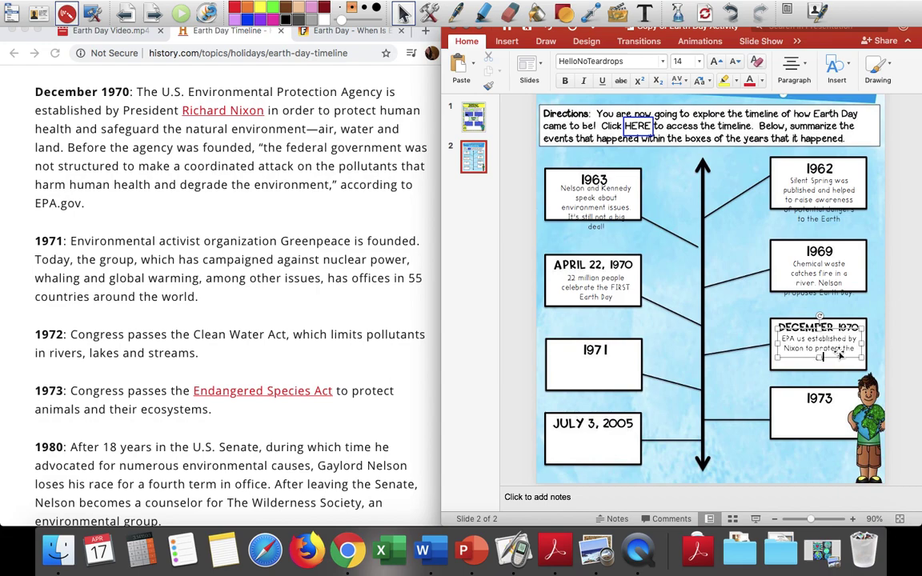
type(" environment")
key("BackSpace")
key("BackSpace")
type("nt")
left_click(828, 373)
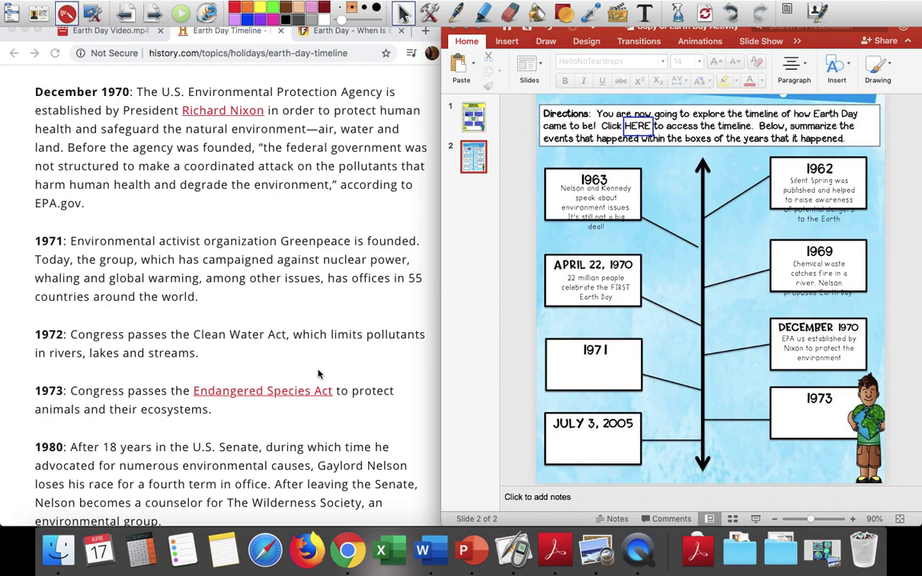
Enter 'Greenpeace was founded and campaigns against many issues that cause damage' in the 1971 box
scroll(272, 361, "down", 3)
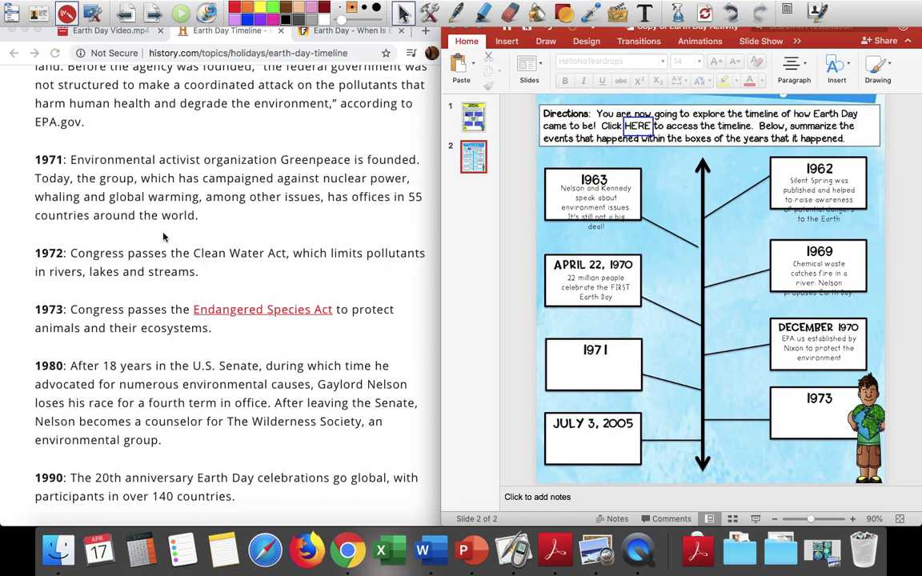
left_click(615, 369)
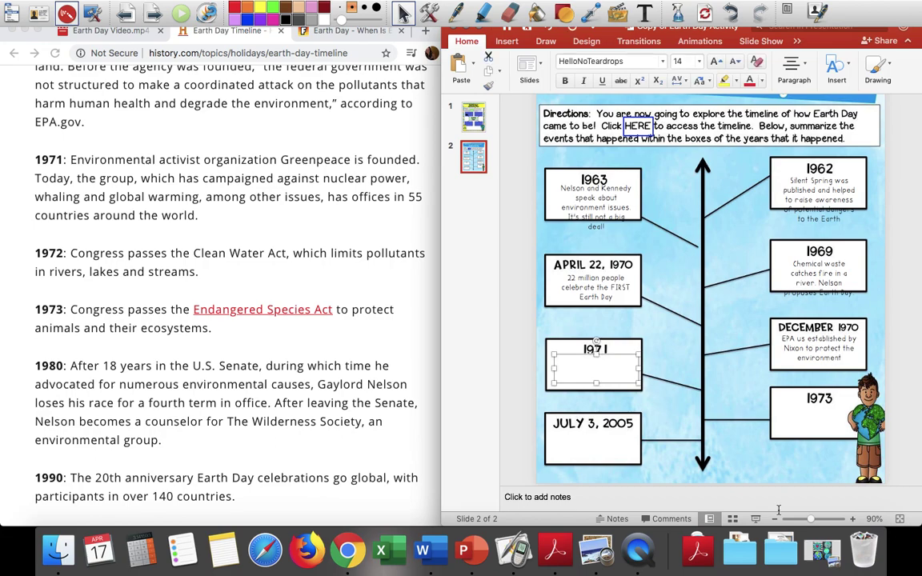
type("Greenpeace was founded and co")
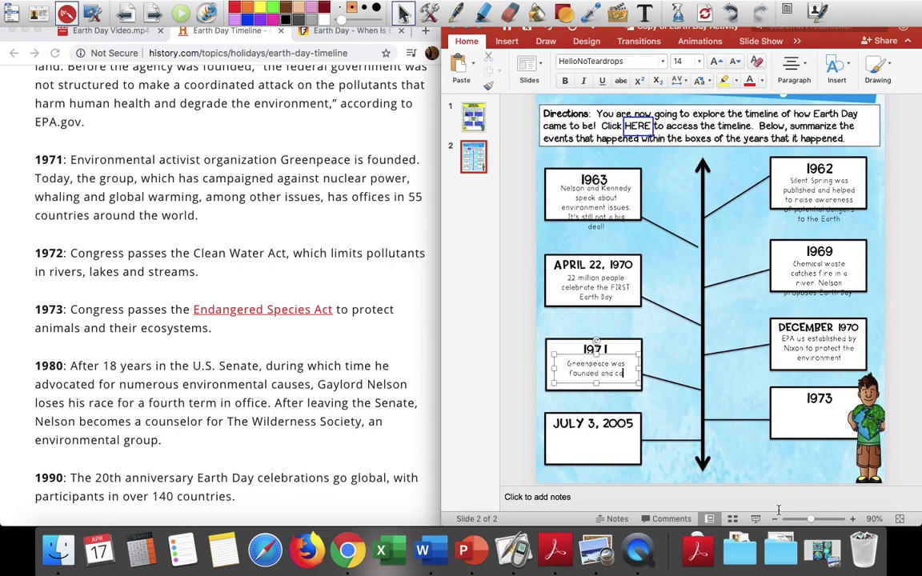
type("mpaigns against")
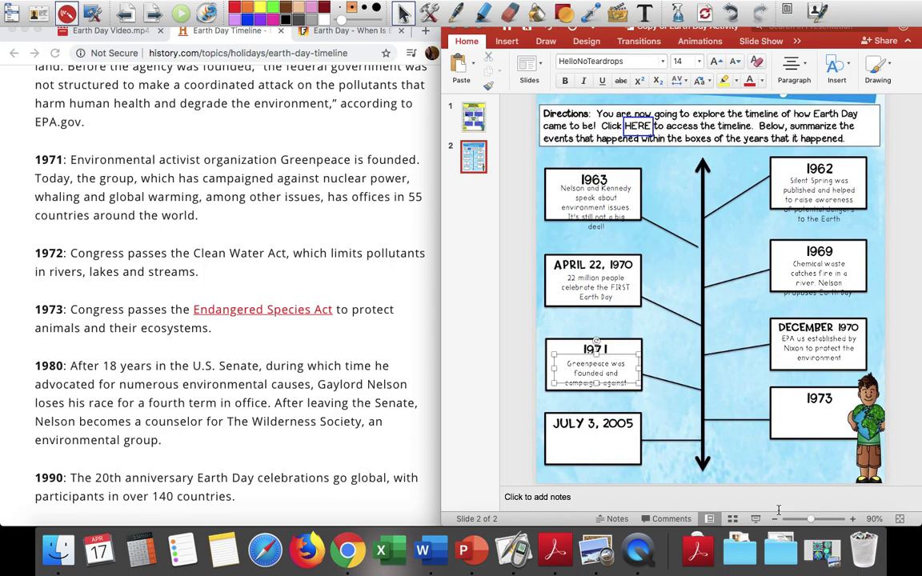
type(" many issues")
type(" that cause dama")
type("ge")
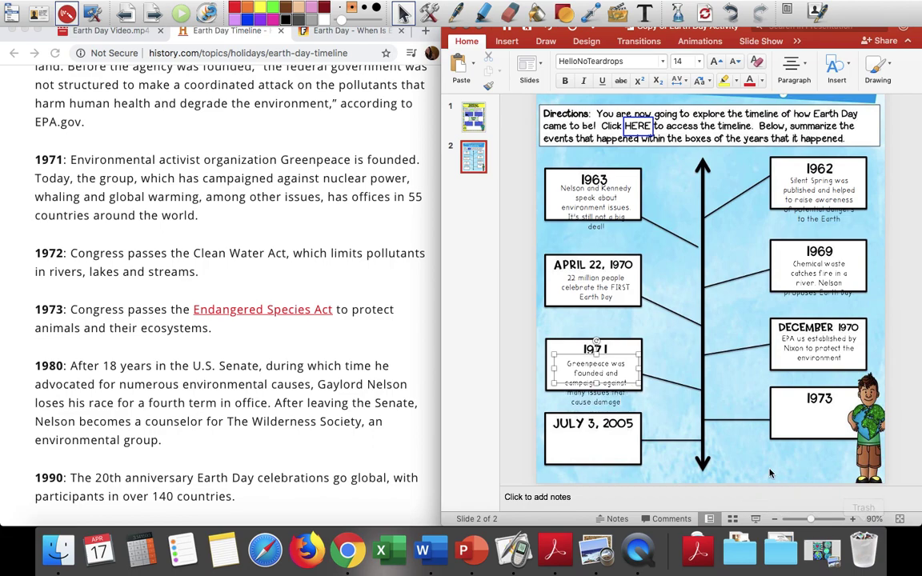
left_click(538, 332)
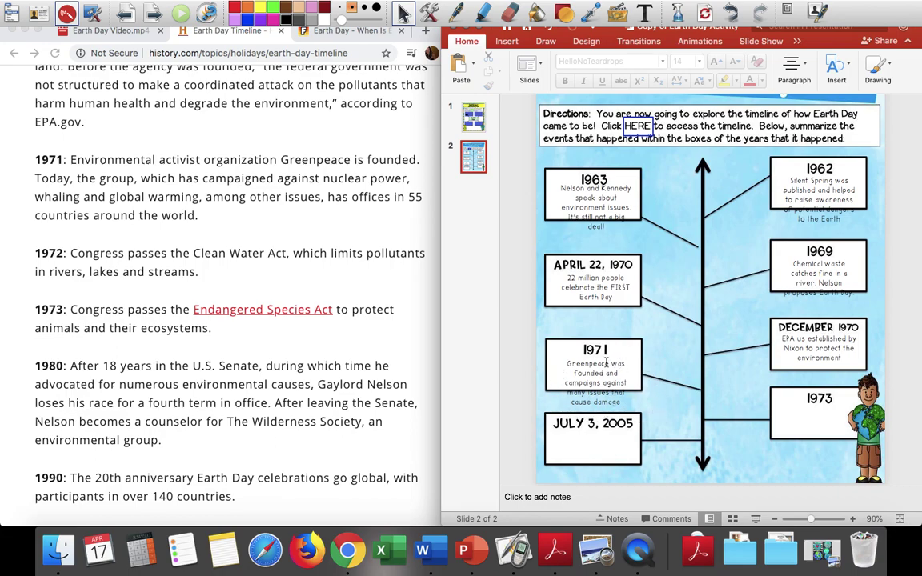
Enter 'Endangered Species Act to protect animals and their habitats.' in the 1973 box
left_click(827, 413)
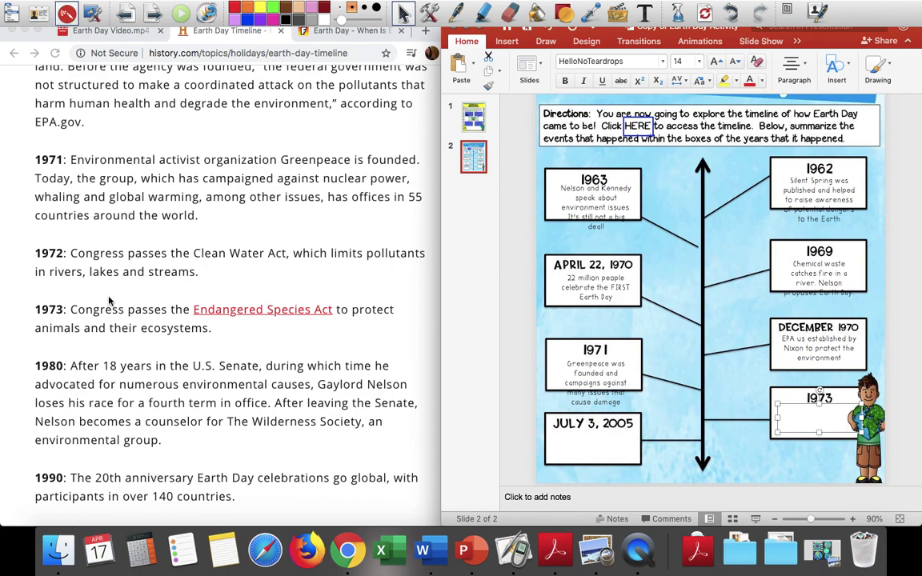
scroll(110, 301, "down", 3)
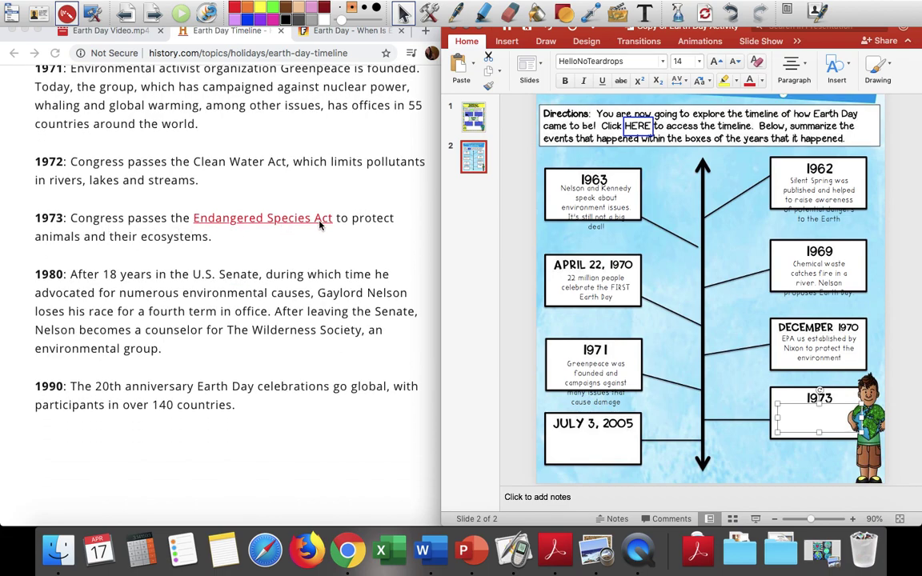
left_click(816, 425)
type("Endangered Specie")
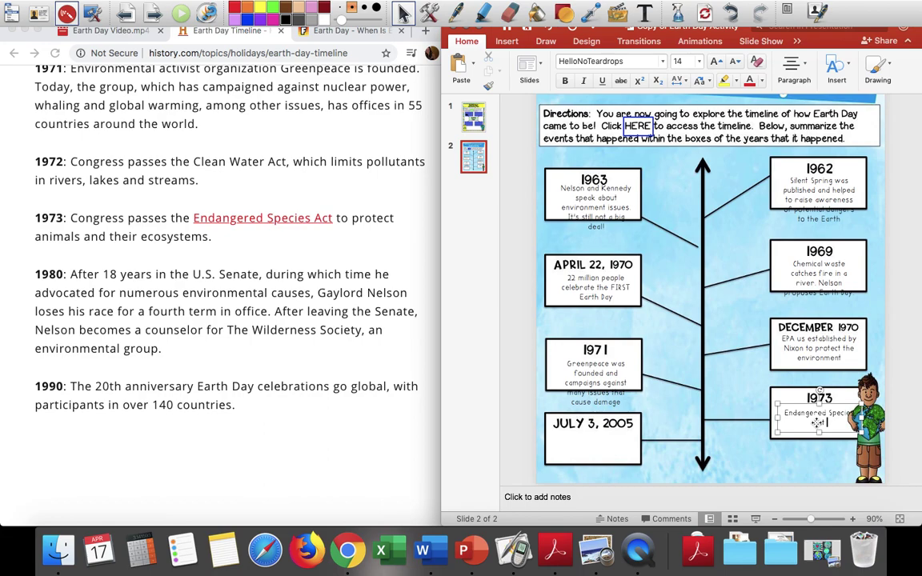
type("s Act to protect animals and their habitats.")
left_click(806, 476)
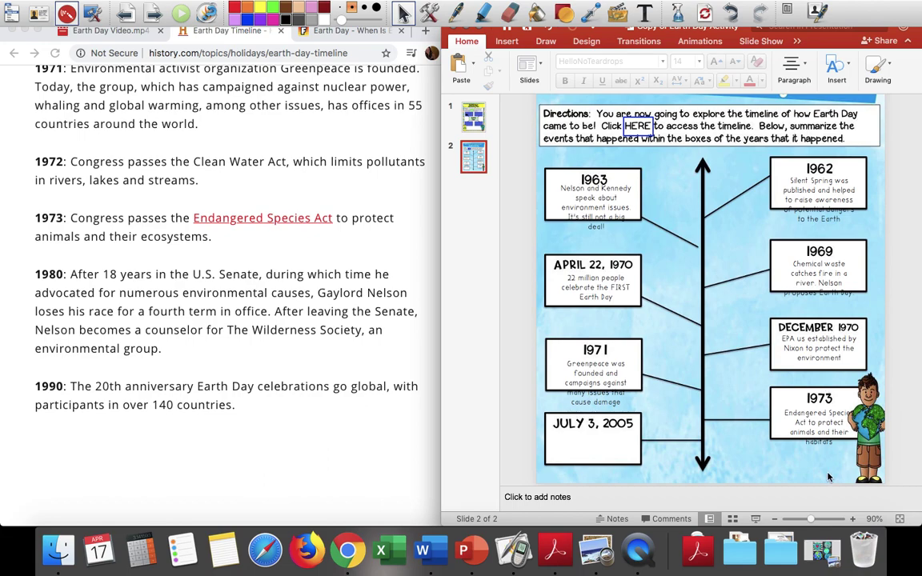